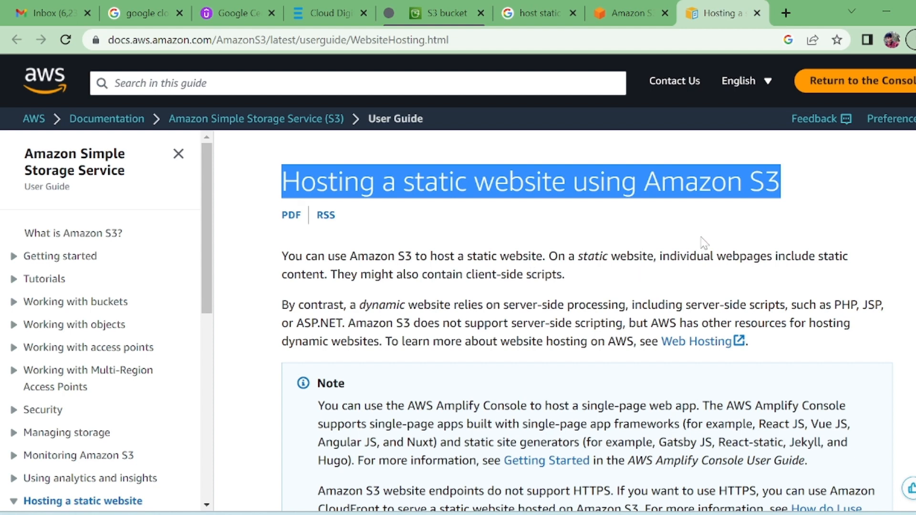
Review the AWS user guide page on hosting a static website using Amazon S3, including its notes and topic list
left_click(793, 190)
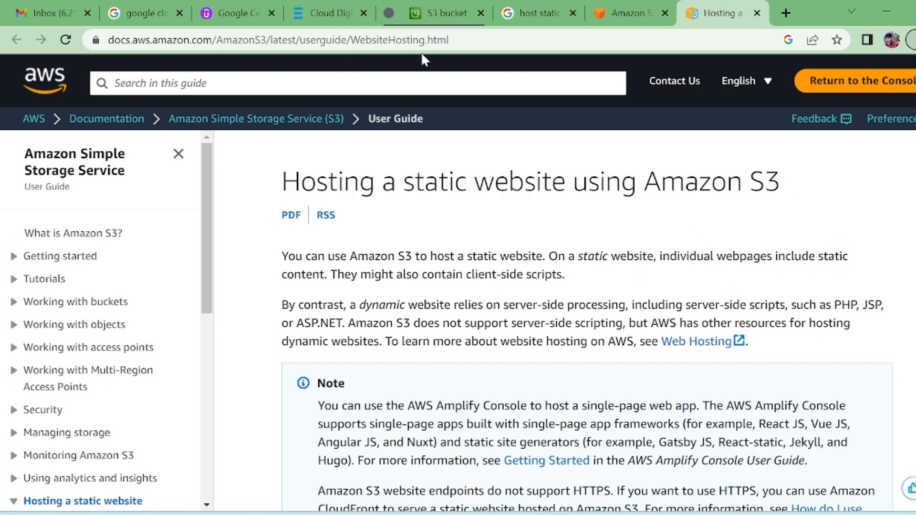
key("ctrl+l")
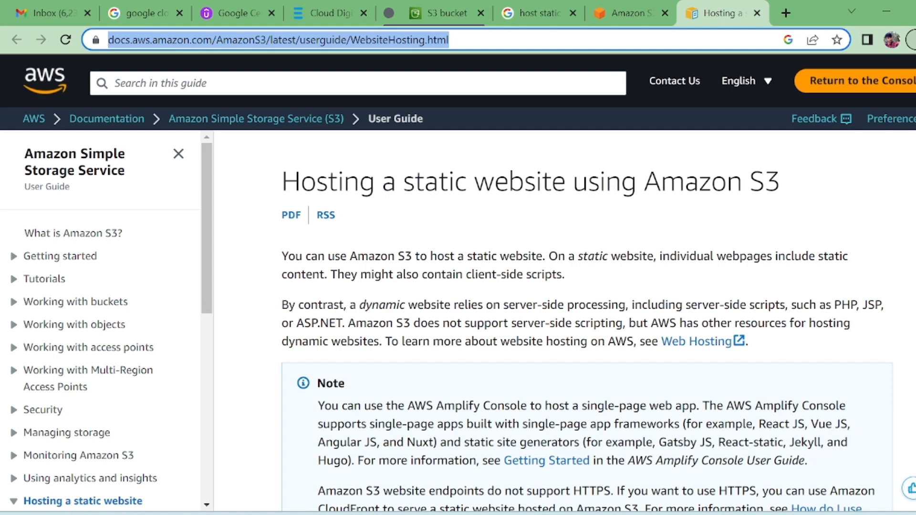
scroll(488, 361, "down", 8)
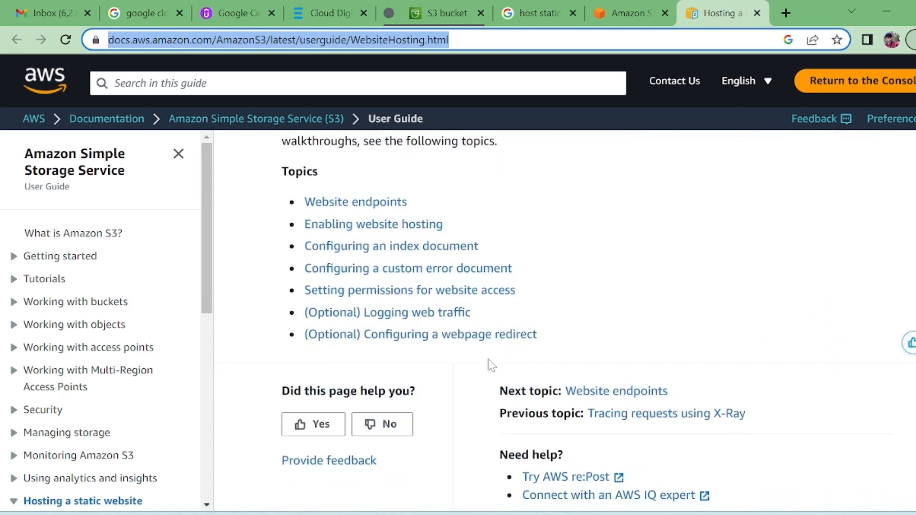
scroll(492, 365, "up", 2)
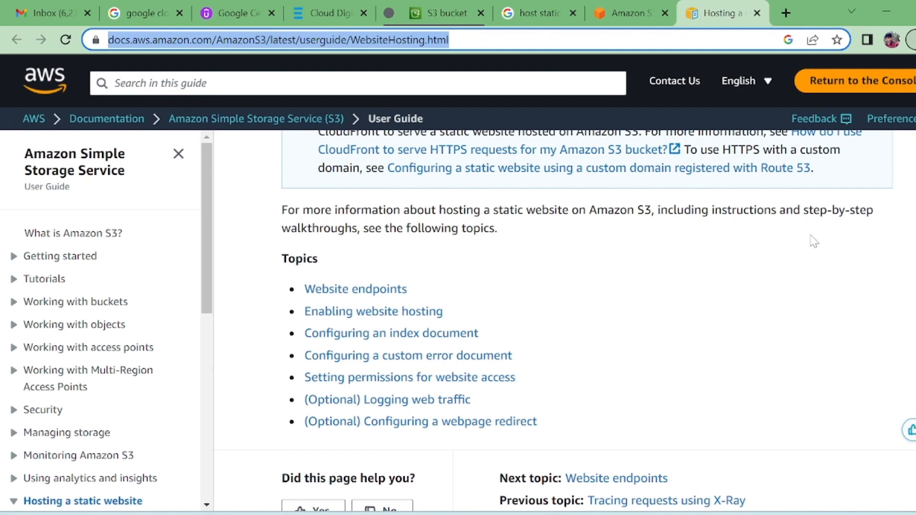
scroll(597, 317, "up", 5)
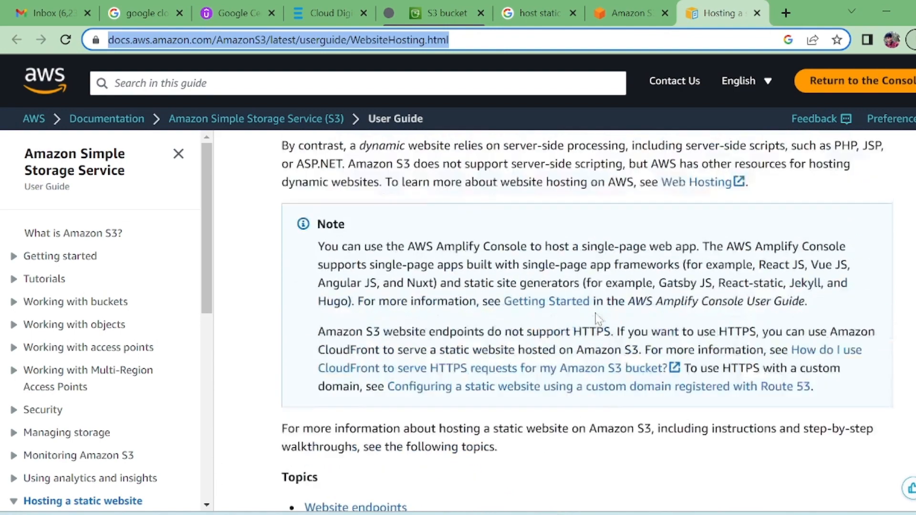
scroll(597, 318, "up", 4)
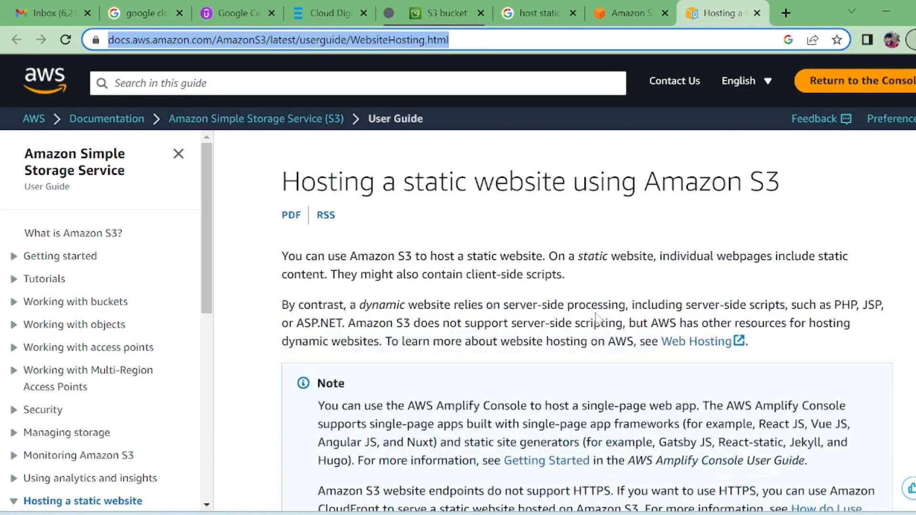
Go to the S3 console's bucket creation form and name the new bucket deltafrog.com
left_click(620, 16)
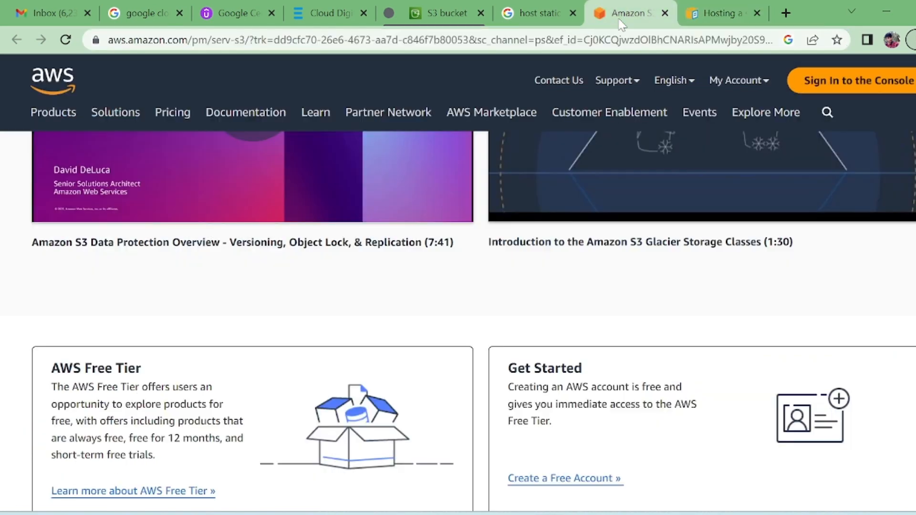
left_click(528, 7)
left_click(452, 11)
scroll(316, 178, "up", 10)
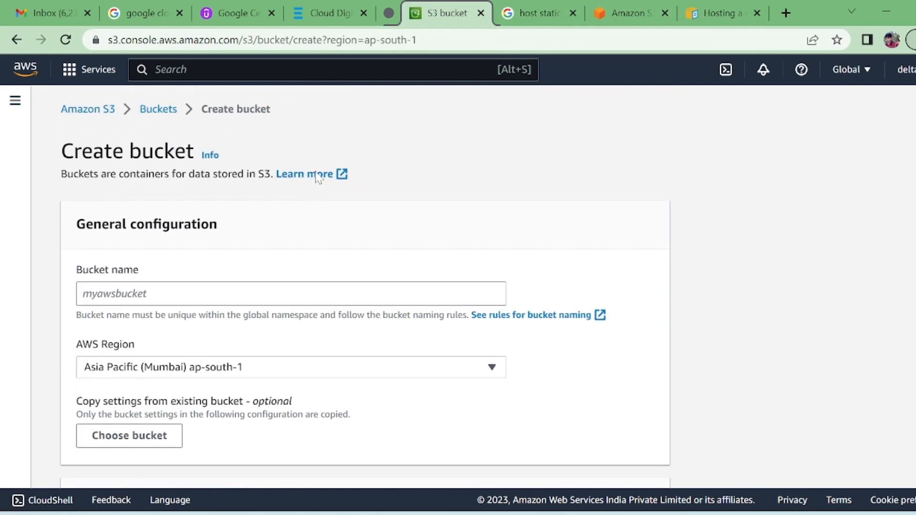
left_click(291, 294)
type("delt")
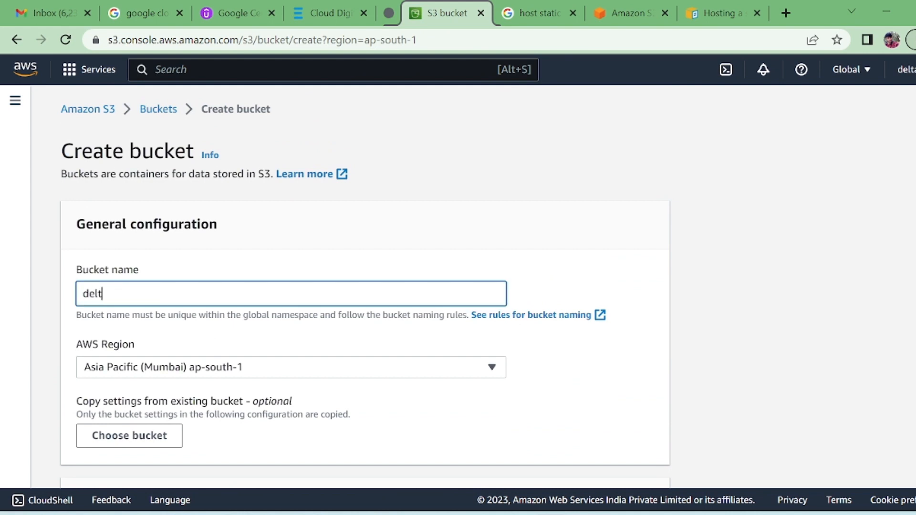
type("afro")
key("BackSpace")
key("BackSpace")
key("ctrl+a")
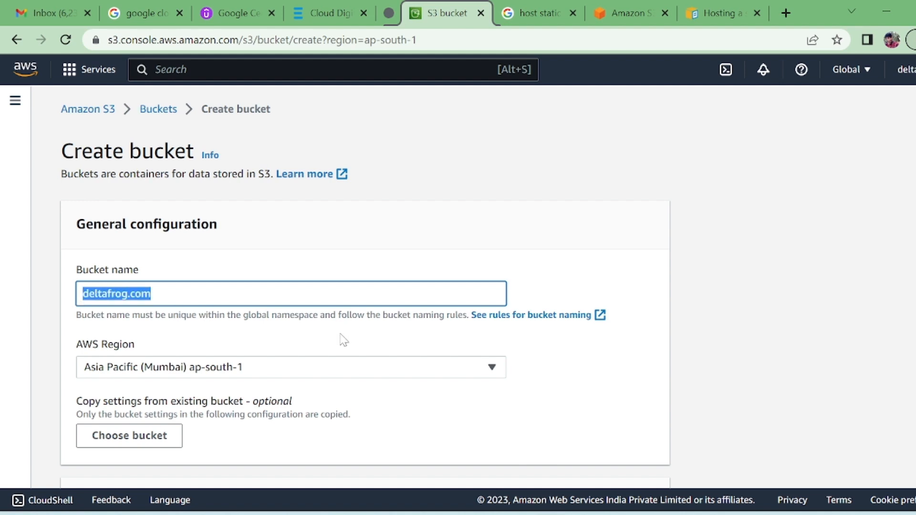
Create the bucket, keeping the default region, ownership, encryption and advanced settings
scroll(573, 370, "down", 2)
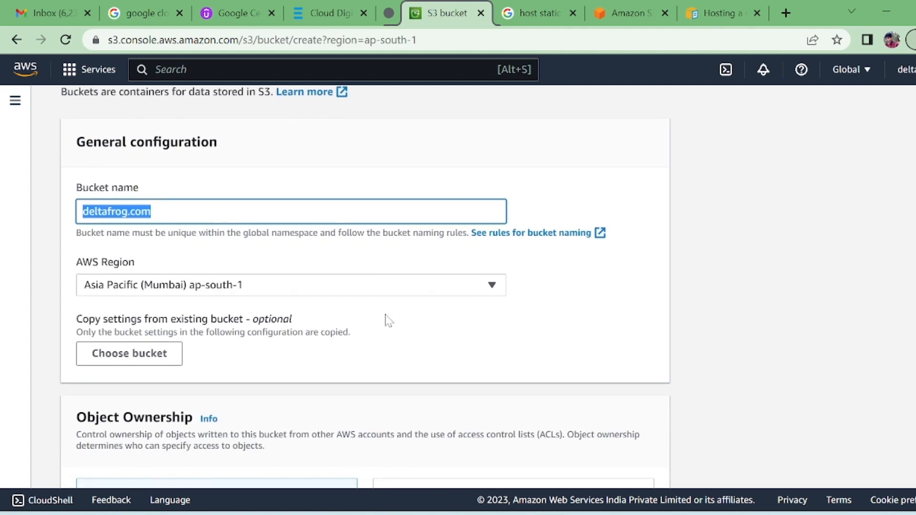
scroll(389, 321, "down", 15)
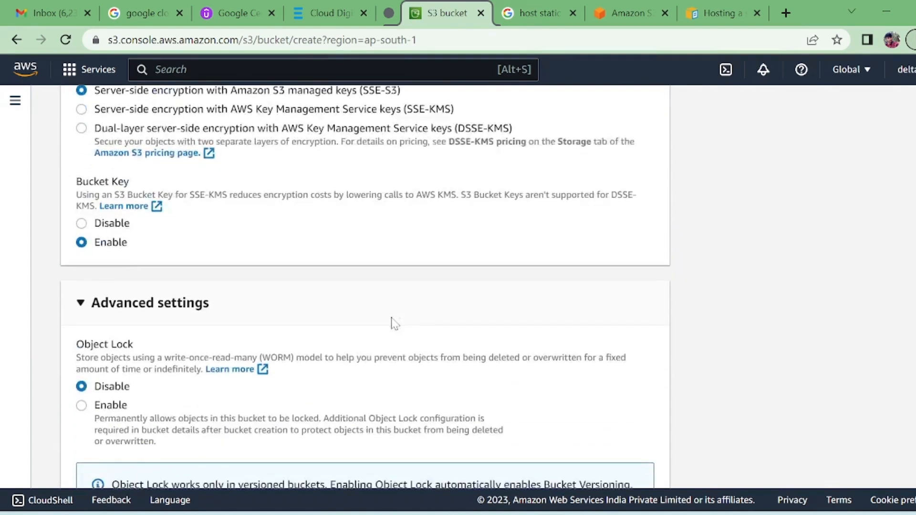
scroll(394, 324, "down", 3)
left_click(620, 472)
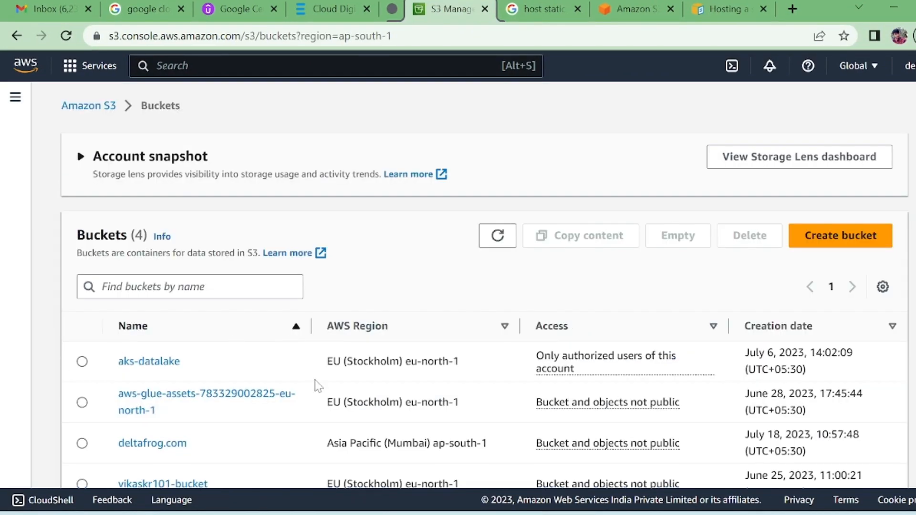
Open the properties of the deltafrog.com bucket and enable static website hosting in its hosting settings
scroll(315, 385, "down", 1)
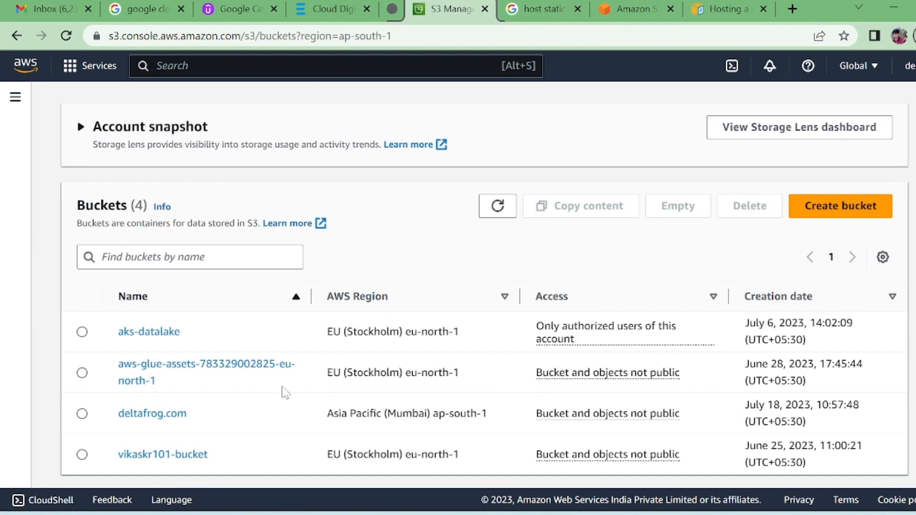
left_click(153, 414)
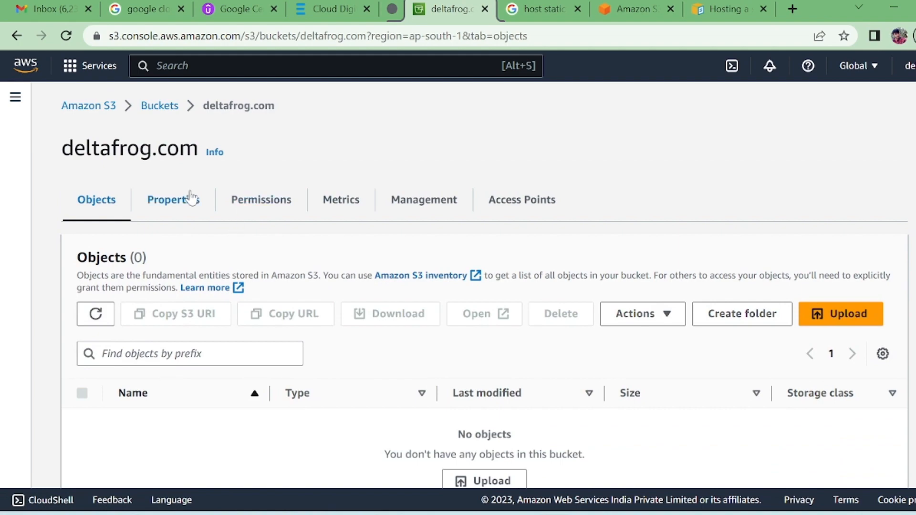
left_click(187, 199)
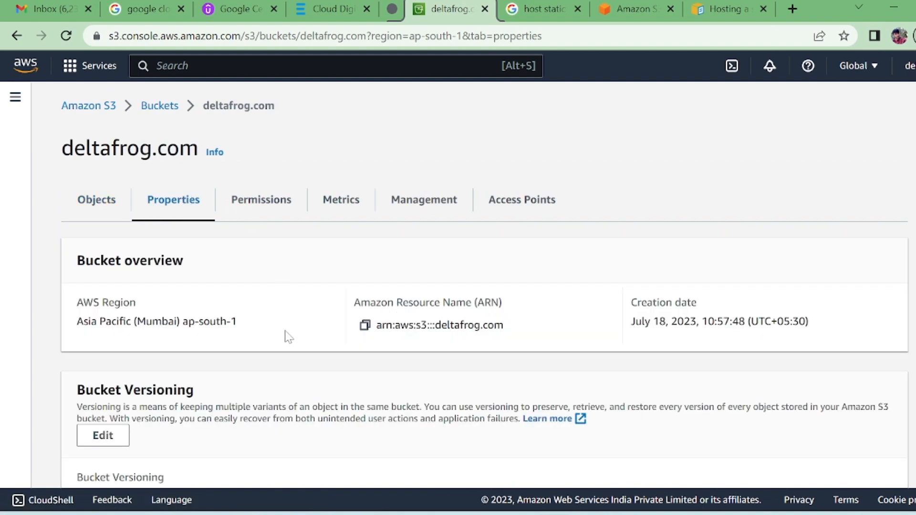
scroll(286, 334, "down", 5)
scroll(288, 337, "down", 15)
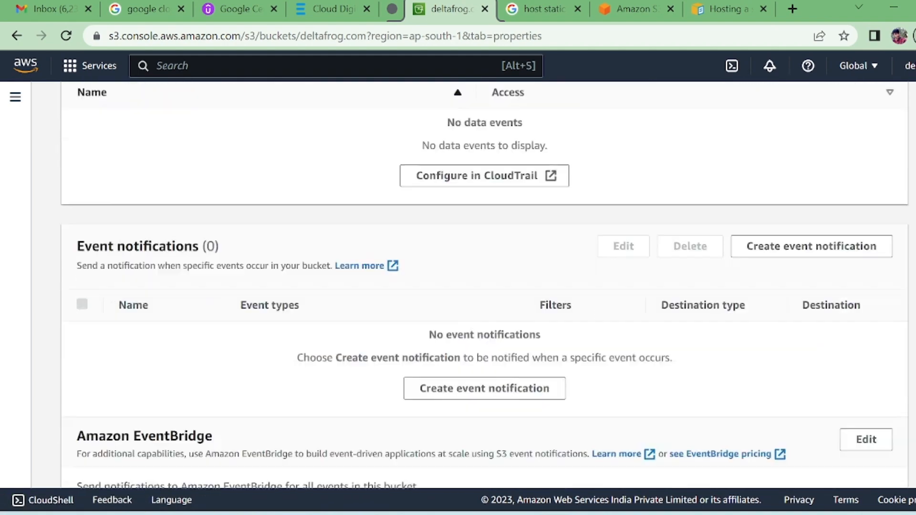
scroll(289, 337, "down", 6)
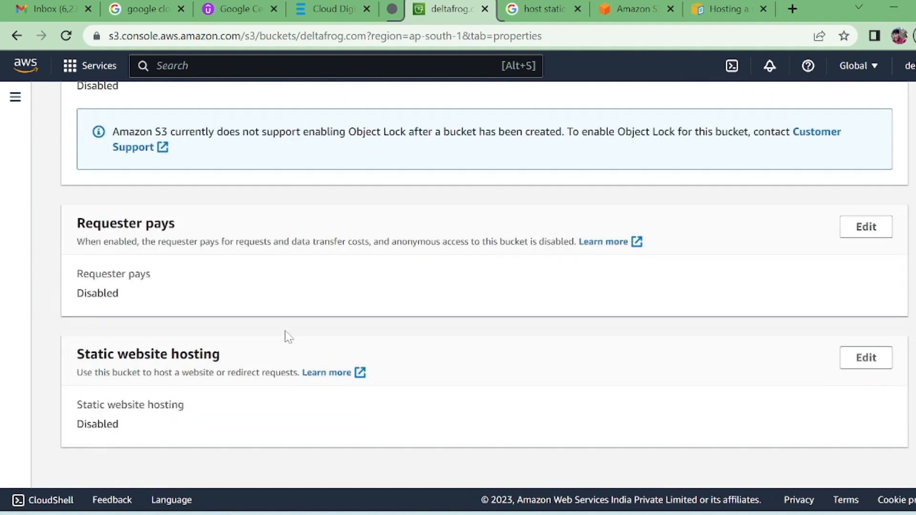
left_click(867, 359)
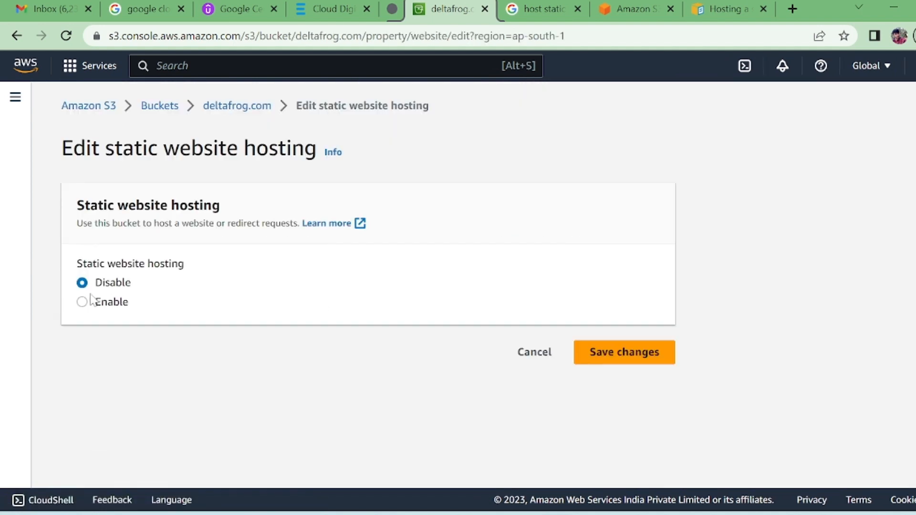
left_click(86, 304)
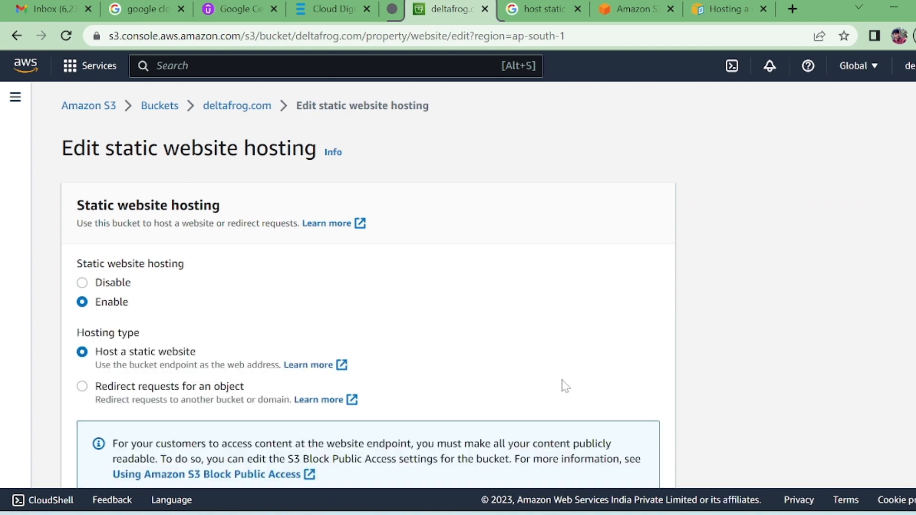
Set the index document to index.html, leave the error document and redirection rules empty, and save the hosting settings
scroll(562, 384, "down", 5)
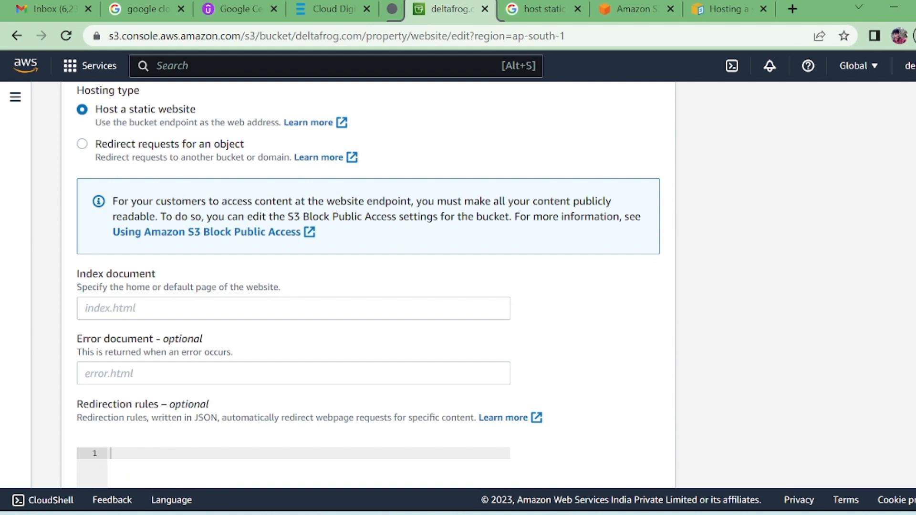
left_click(294, 308)
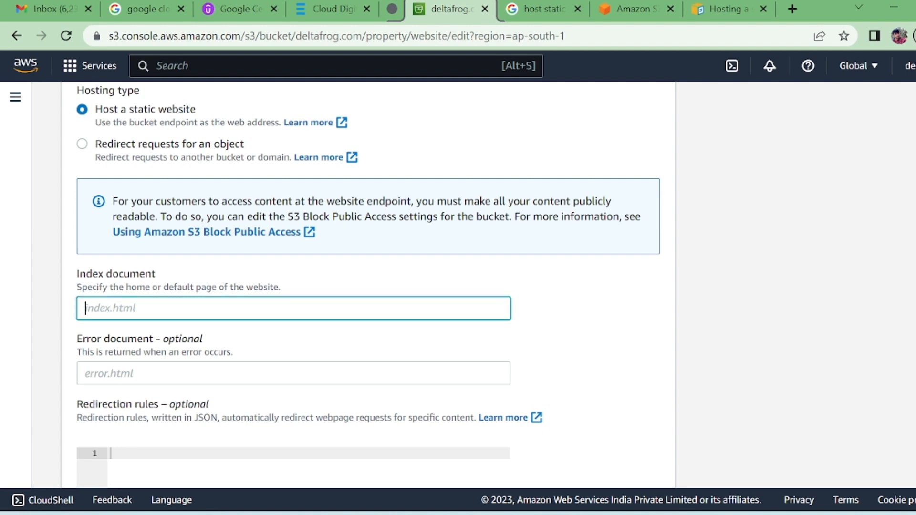
type("index.html")
scroll(246, 368, "down", 1)
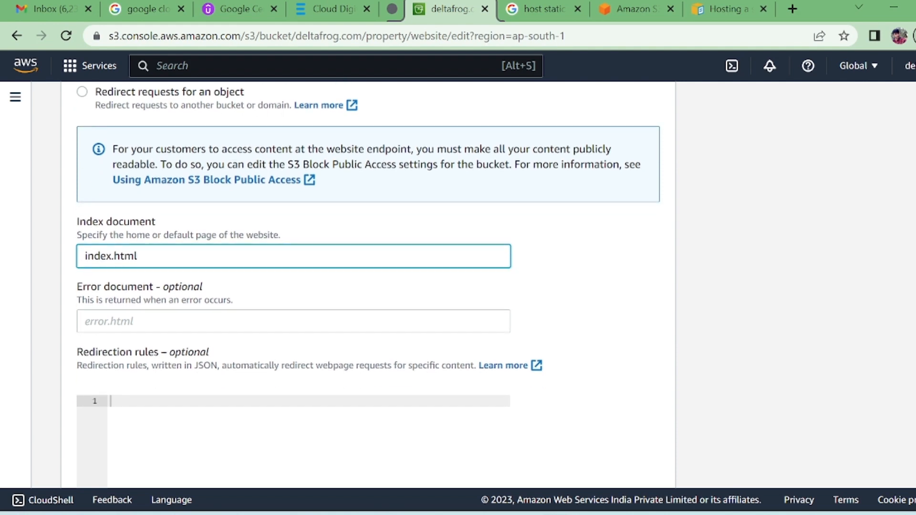
left_click(86, 324)
scroll(564, 281, "up", 1)
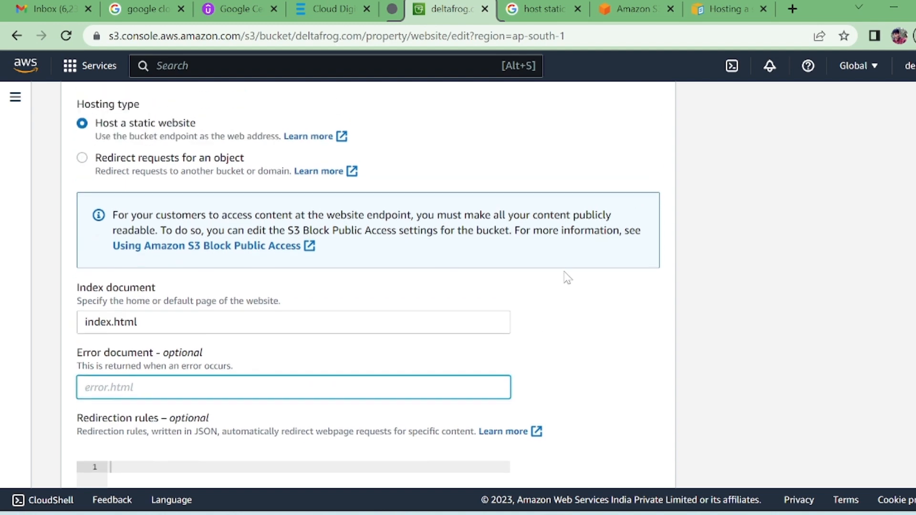
scroll(564, 280, "down", 1)
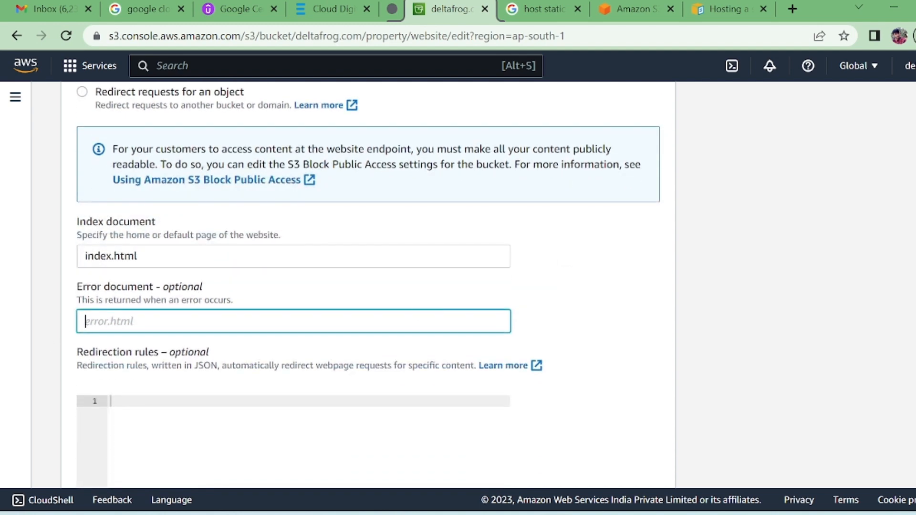
scroll(684, 384, "down", 6)
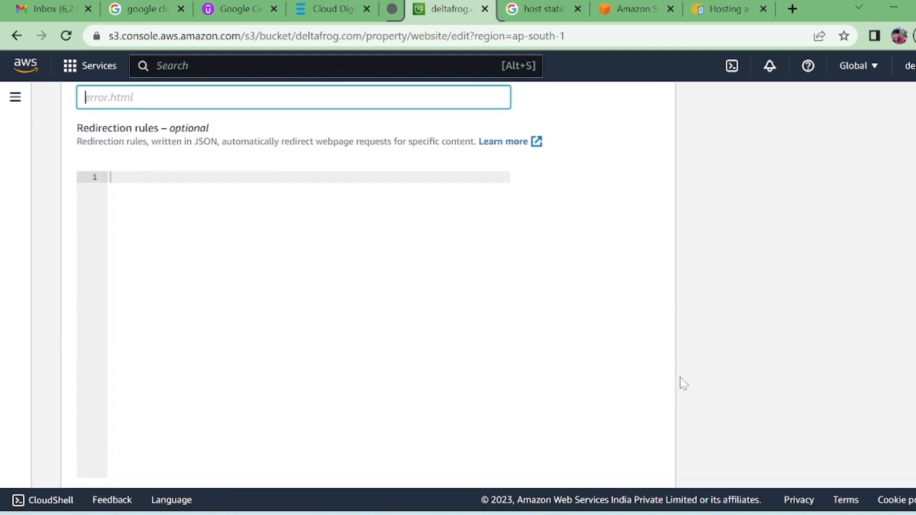
left_click(624, 462)
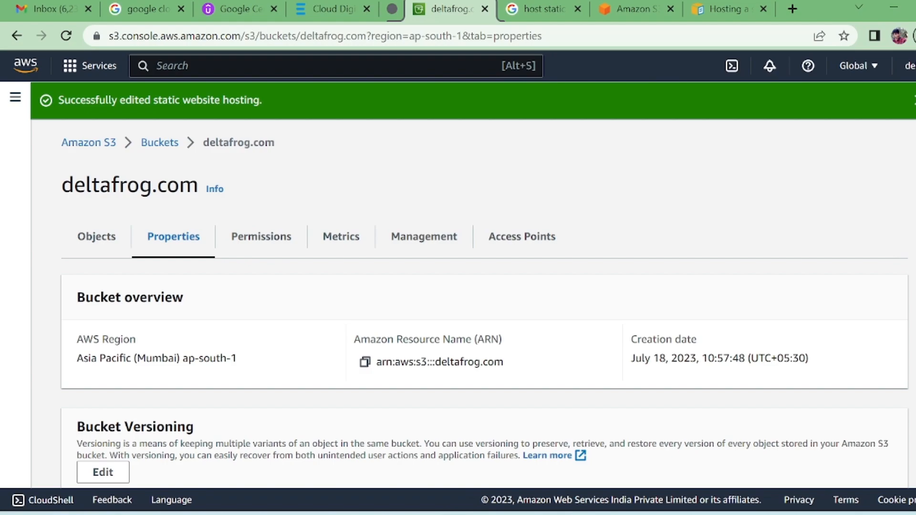
Switch to Notepad++ and examine the index.html source, highlighting the page title "My Simple Website"
key("alt+Tab")
left_click(529, 61)
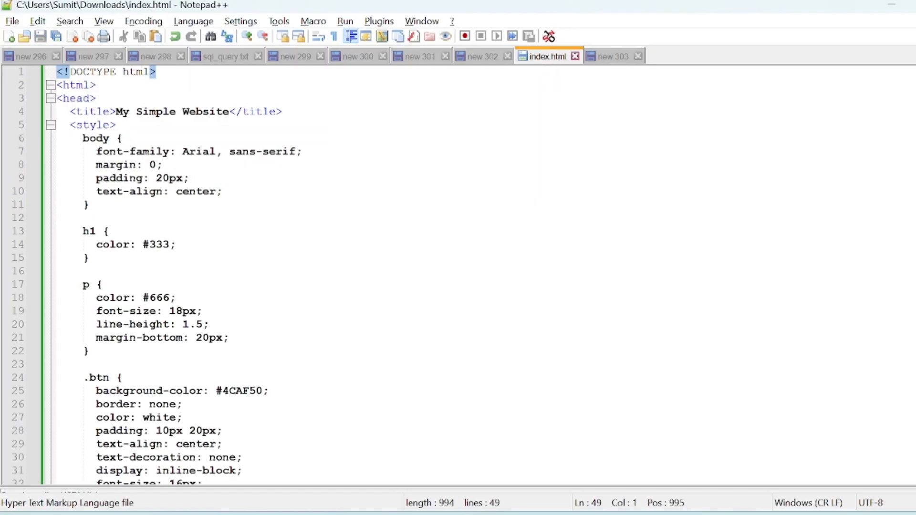
left_click_drag(110, 111, 230, 111)
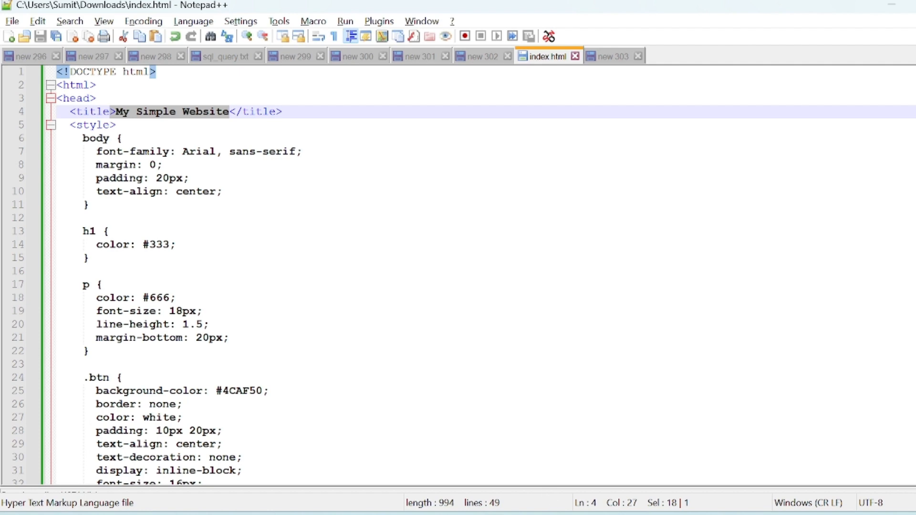
Switch back to the S3 console and upload index.html from the Downloads folder into the deltafrog.com bucket
key("alt+Tab")
left_click(98, 254)
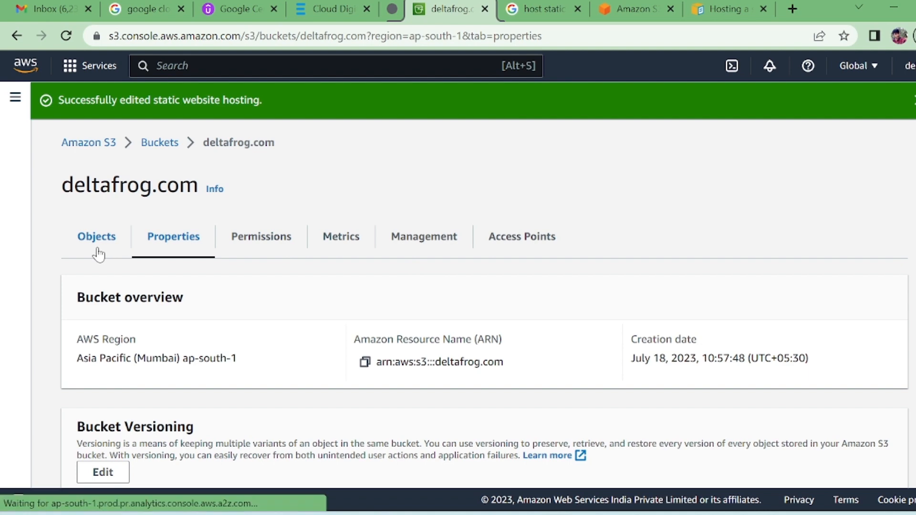
scroll(369, 351, "down", 2)
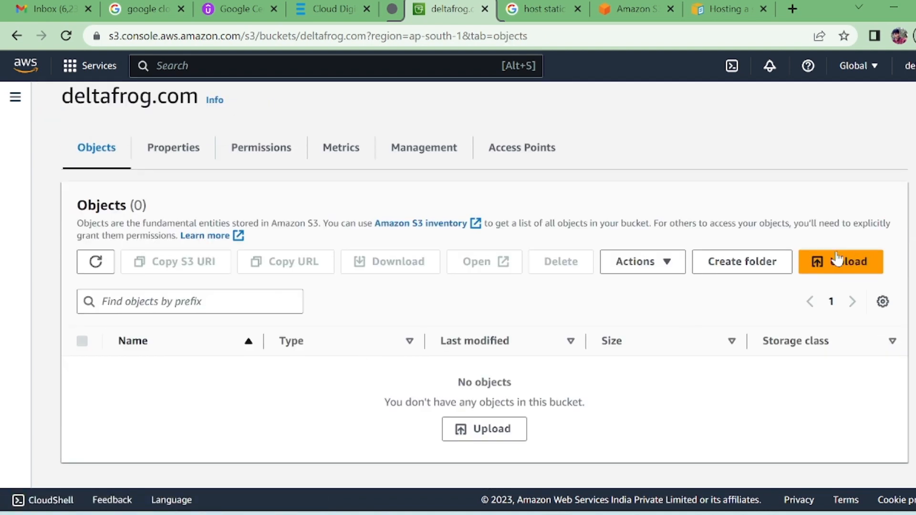
left_click(838, 259)
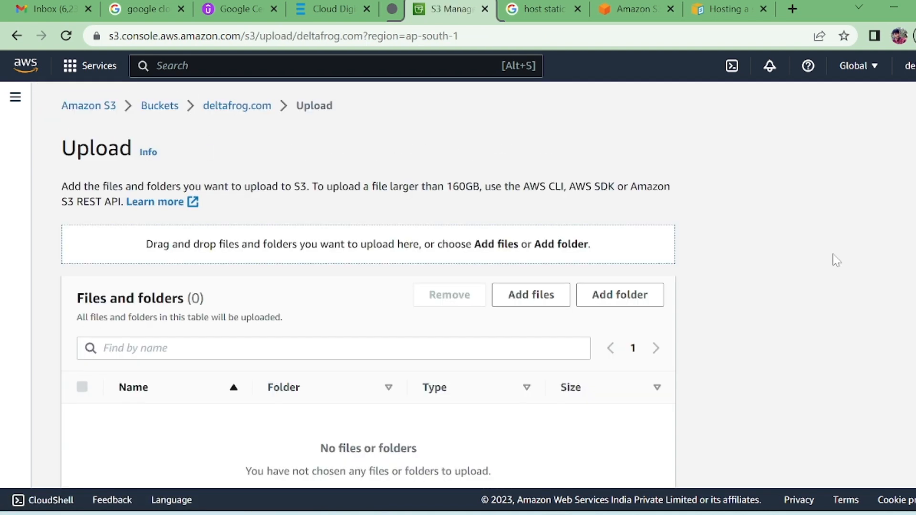
left_click(526, 297)
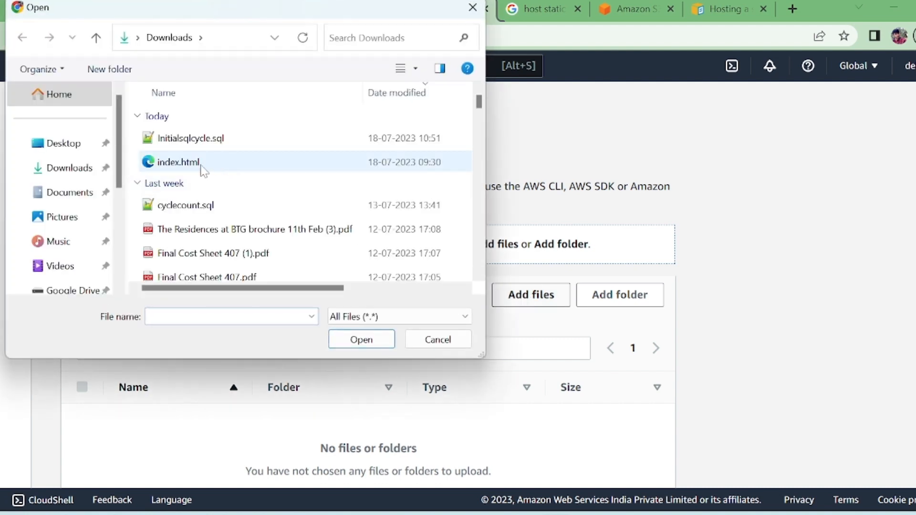
left_click(204, 171)
left_click(361, 340)
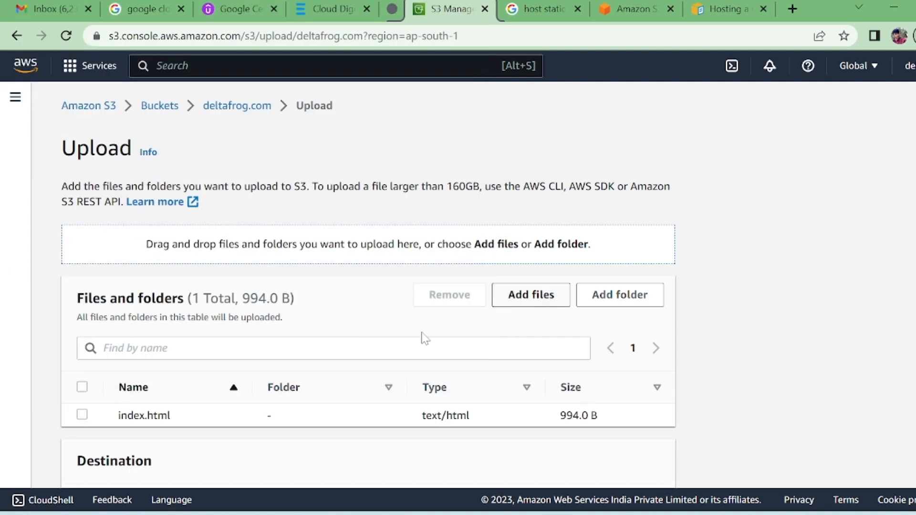
scroll(720, 401, "down", 5)
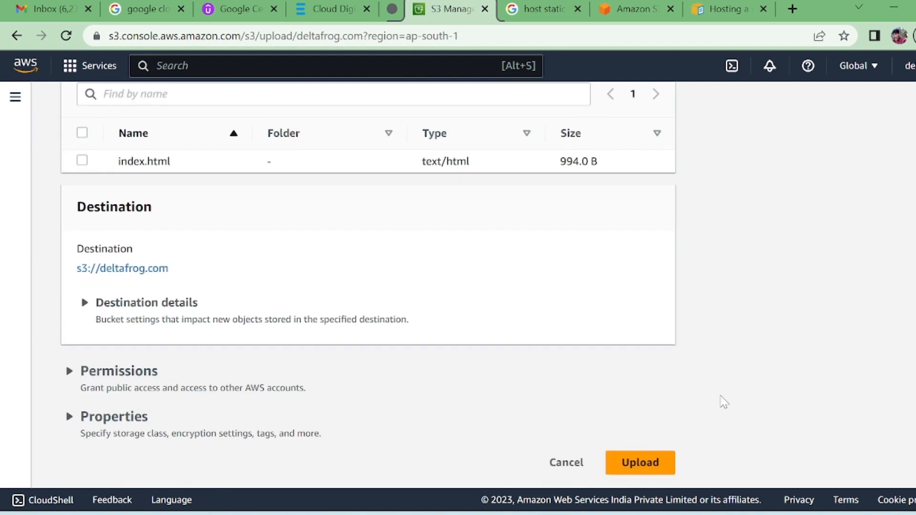
left_click(630, 463)
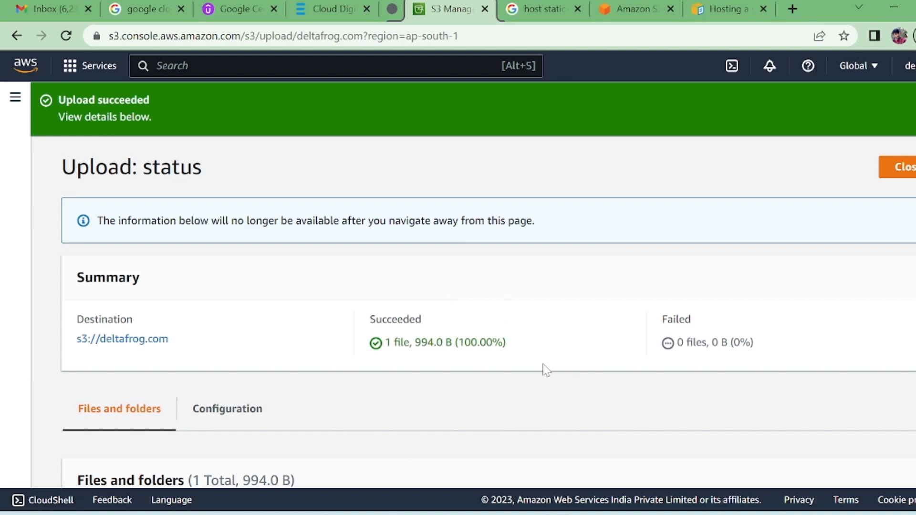
Open the details of the uploaded index.html, load its object URL in a new browser tab and examine the response
scroll(544, 368, "down", 3)
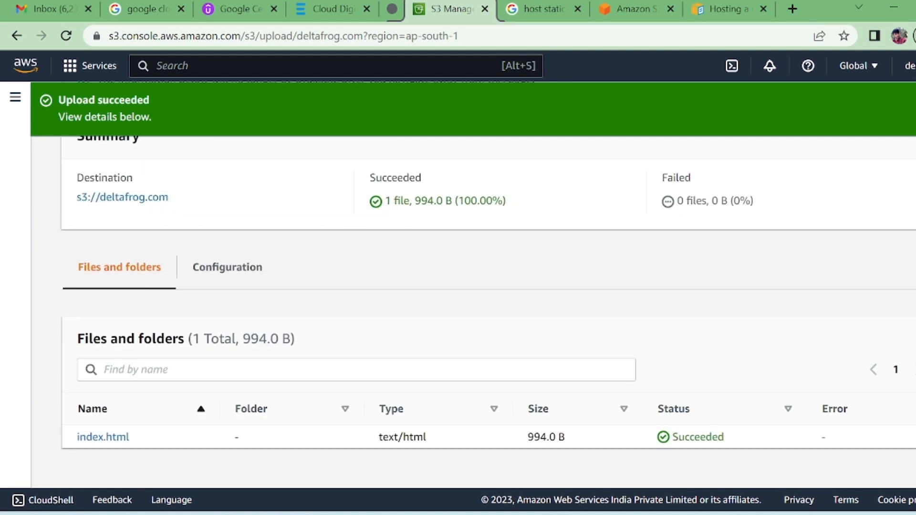
left_click(94, 438)
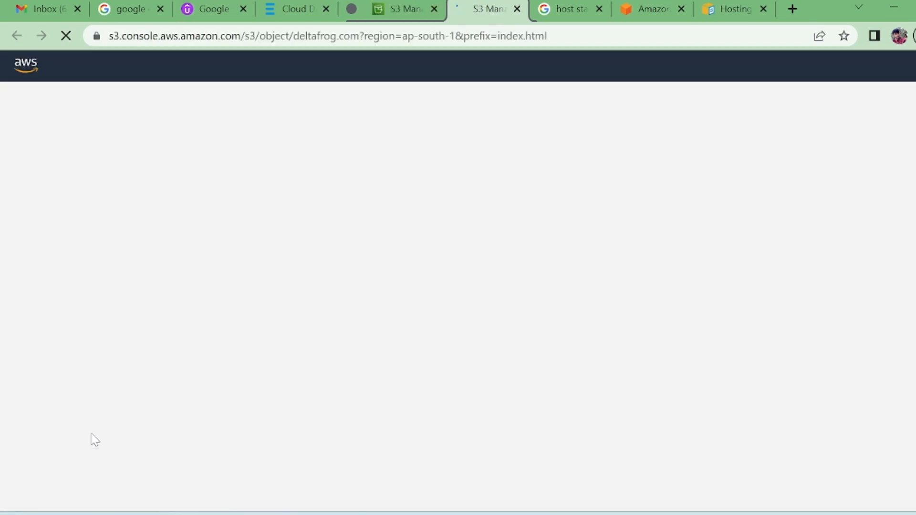
scroll(459, 381, "down", 2)
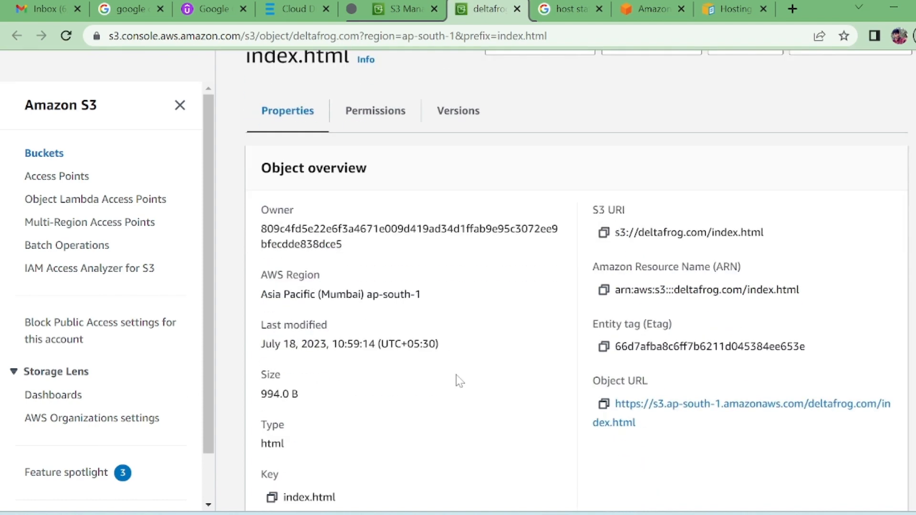
scroll(459, 381, "down", 2)
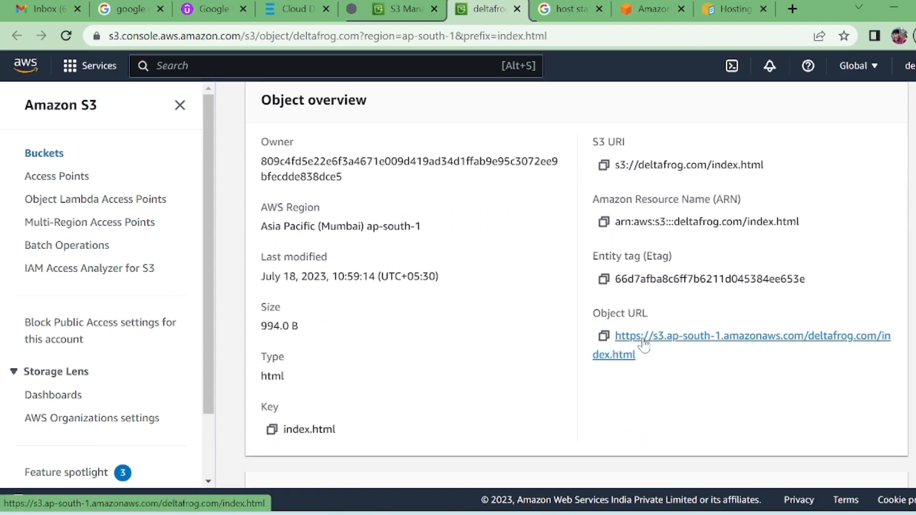
middle_click(645, 342)
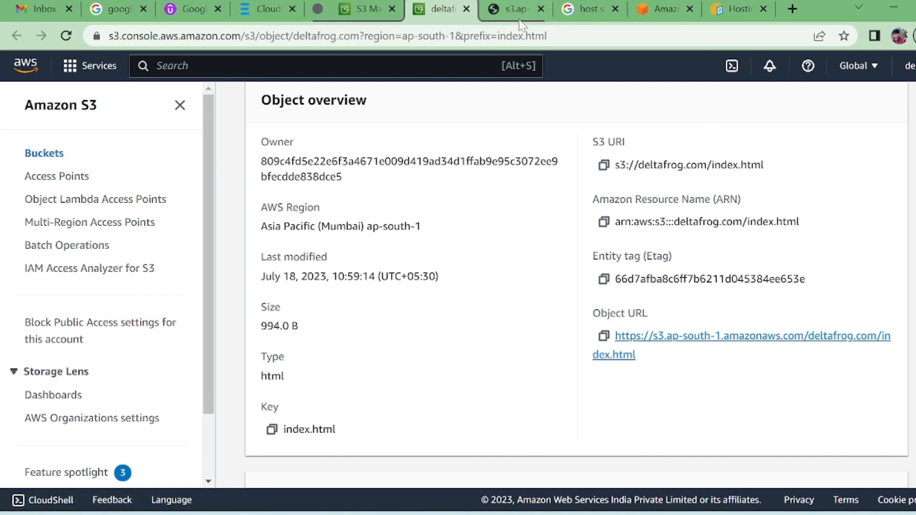
left_click(516, 9)
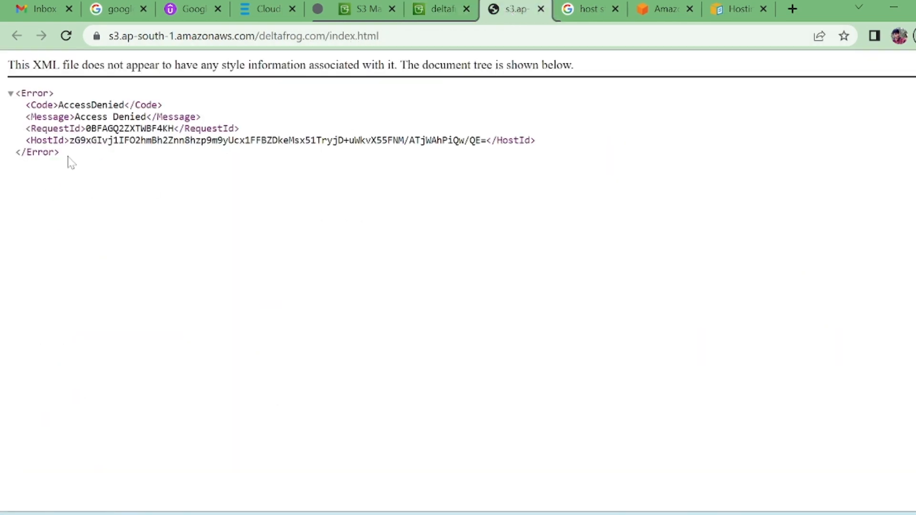
left_click_drag(70, 162, 12, 95)
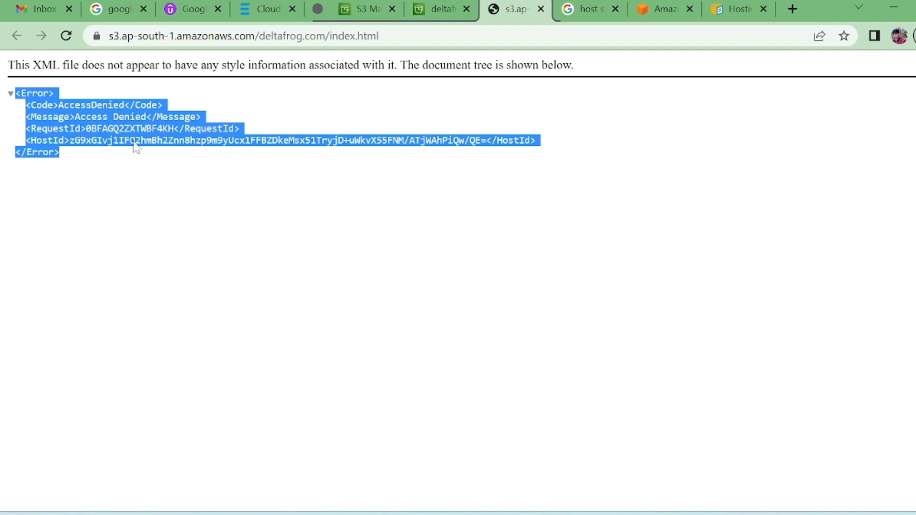
Return to the deltafrog.com bucket from the upload status page and display its Block public access permissions
left_click(353, 12)
scroll(219, 312, "up", 3)
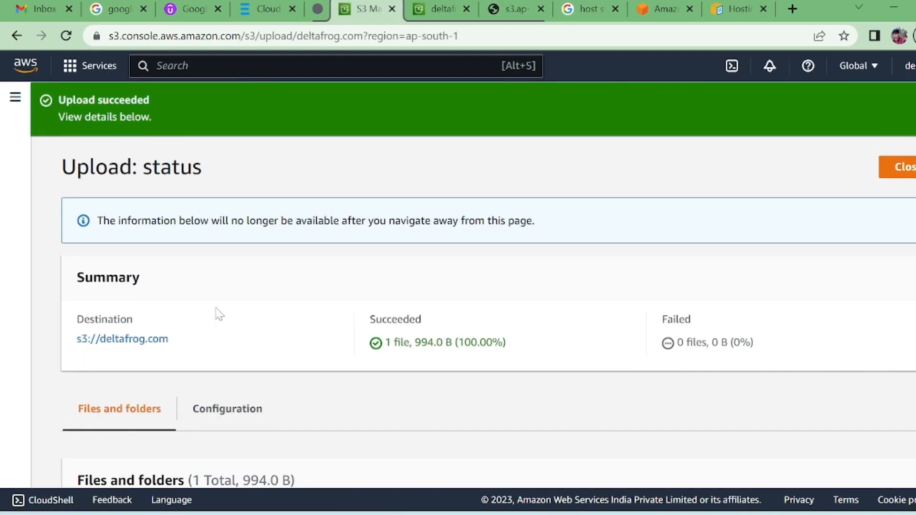
left_click(104, 340)
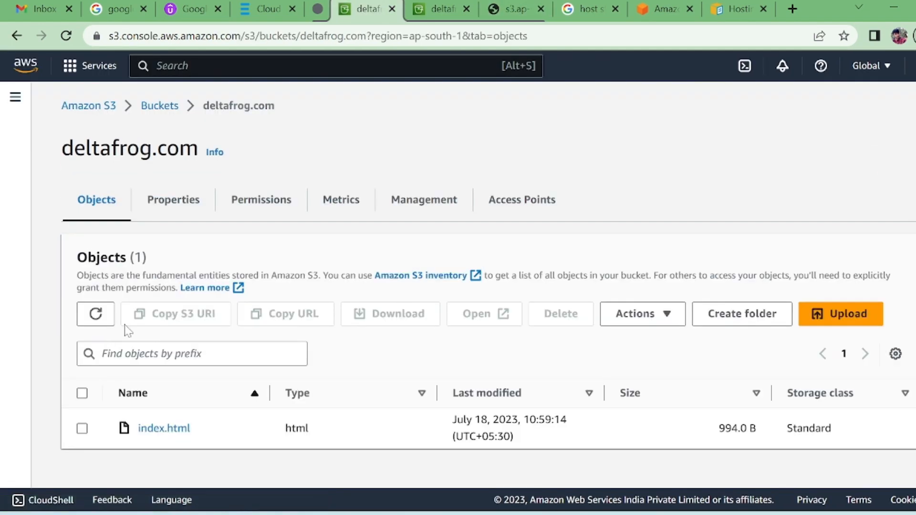
left_click(258, 207)
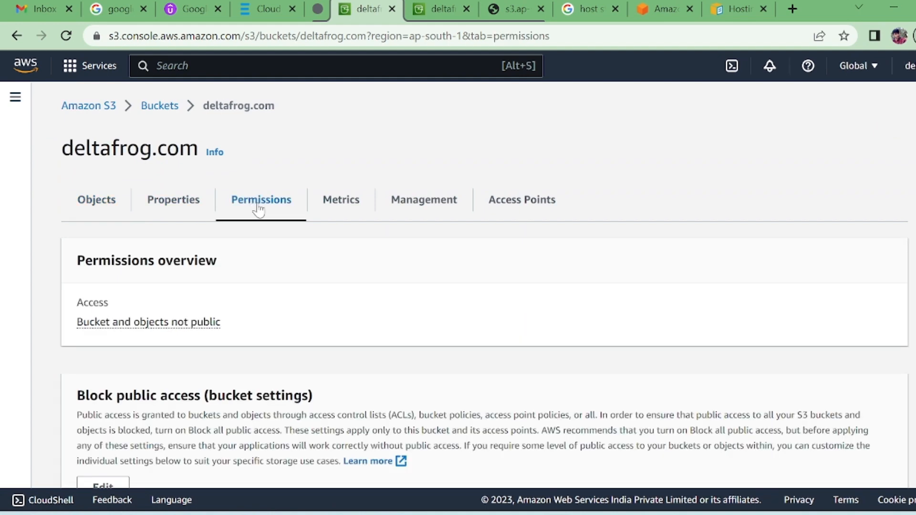
scroll(328, 338, "down", 5)
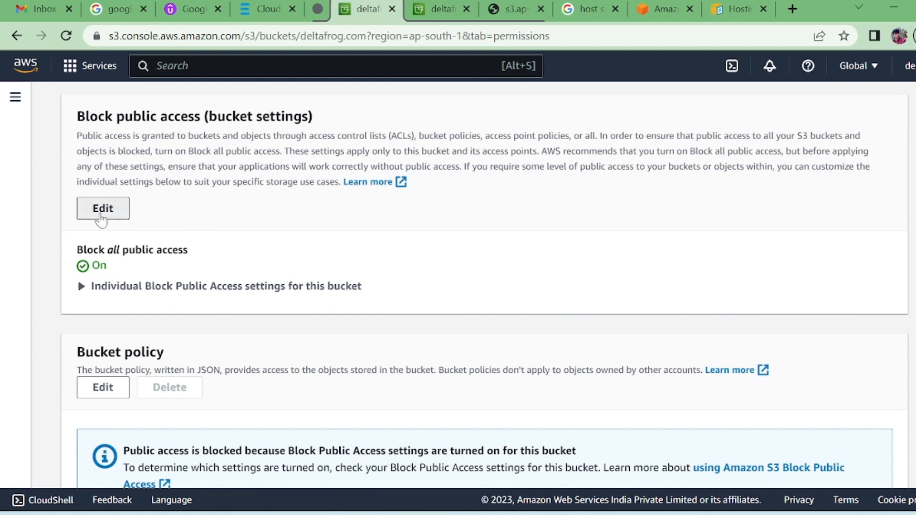
Turn off Block all public access for the bucket, save the change and approve it by entering "confirm"
left_click(103, 210)
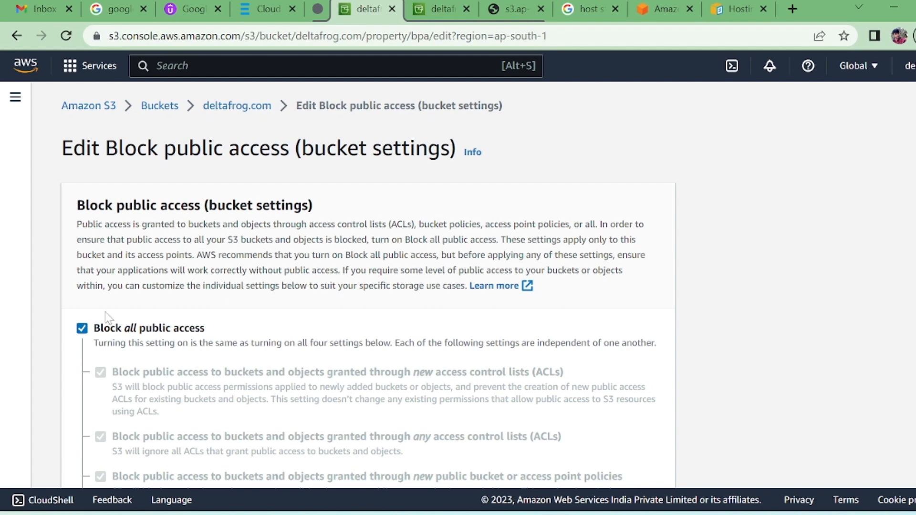
left_click(82, 328)
scroll(337, 329, "down", 3)
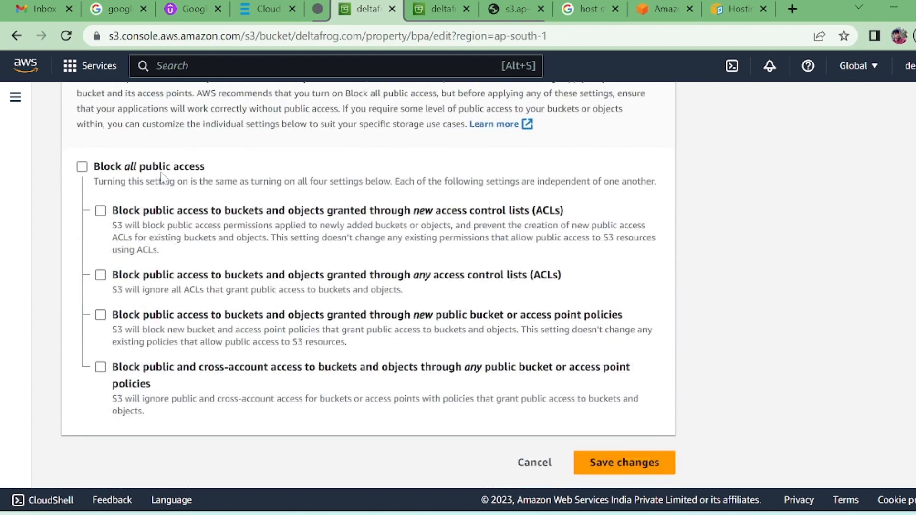
left_click(624, 465)
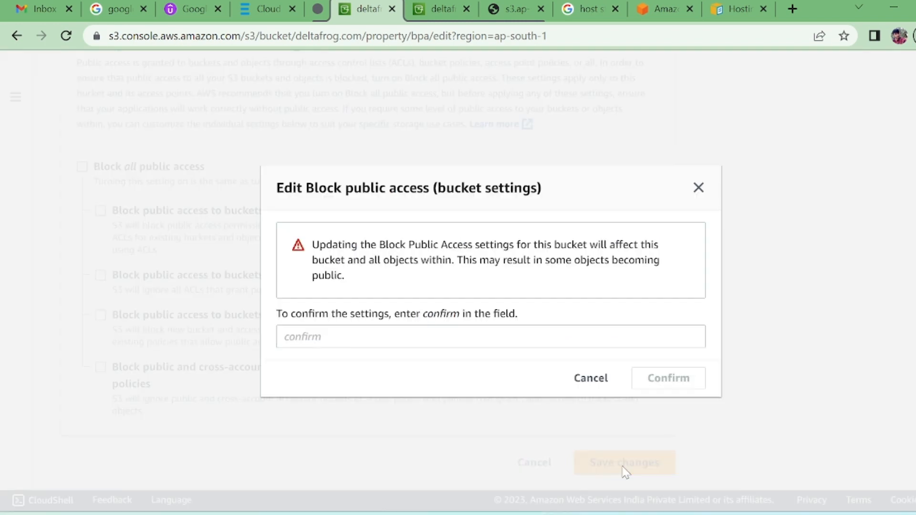
left_click(491, 337)
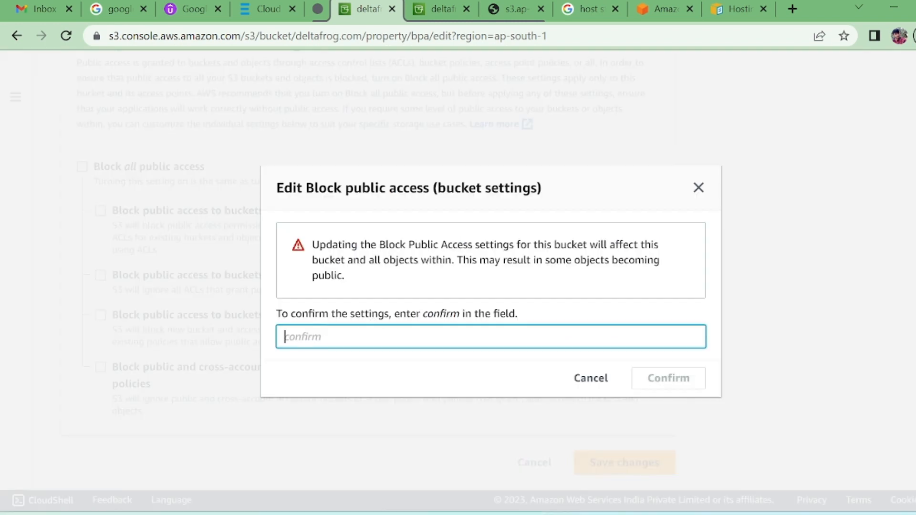
double_click(444, 316)
key("ctrl+c")
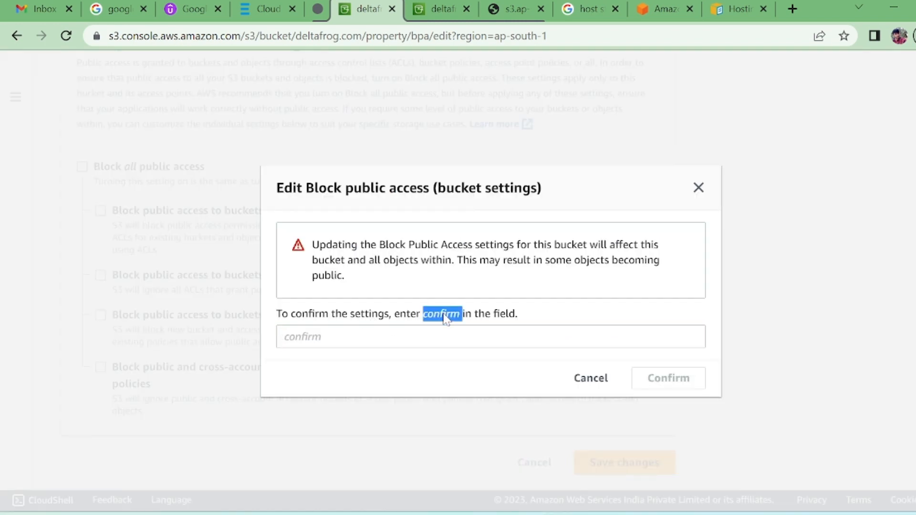
left_click(343, 337)
key("ctrl+v")
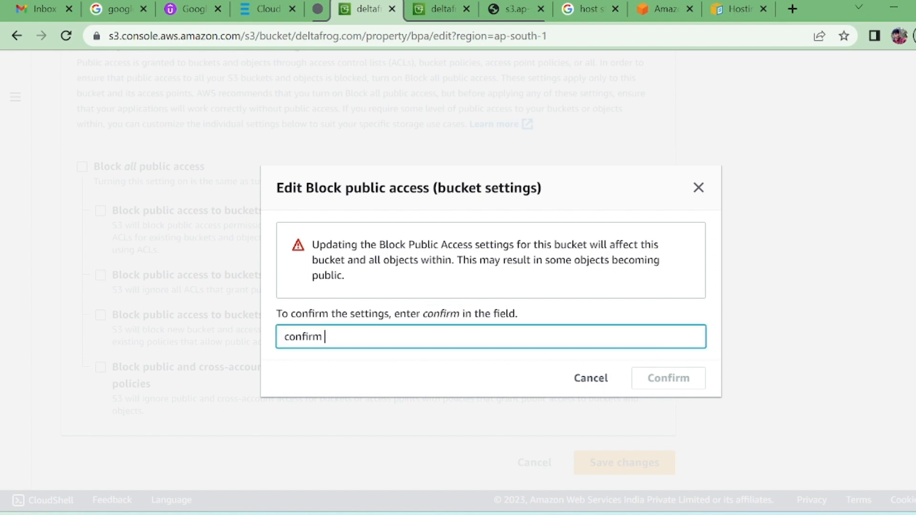
left_click(681, 381)
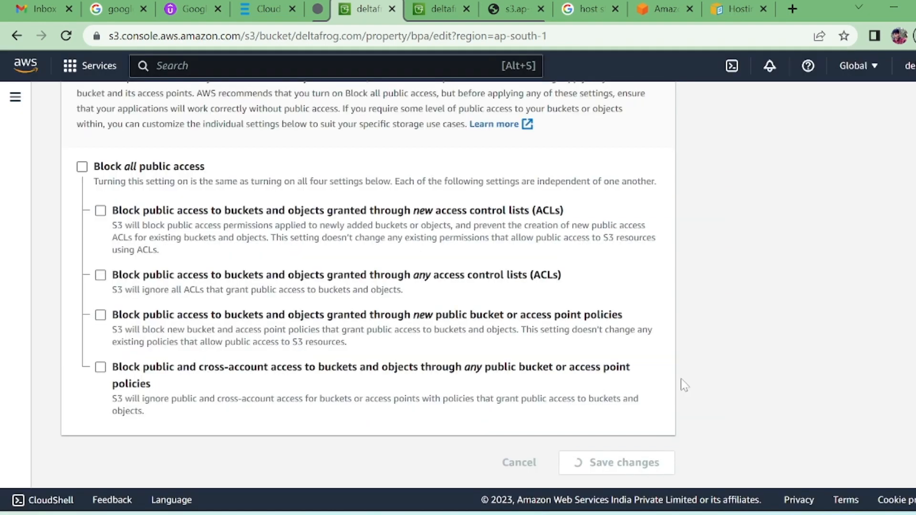
Review the bucket's public access settings and reload the index.html object URL to test access
scroll(683, 384, "down", 6)
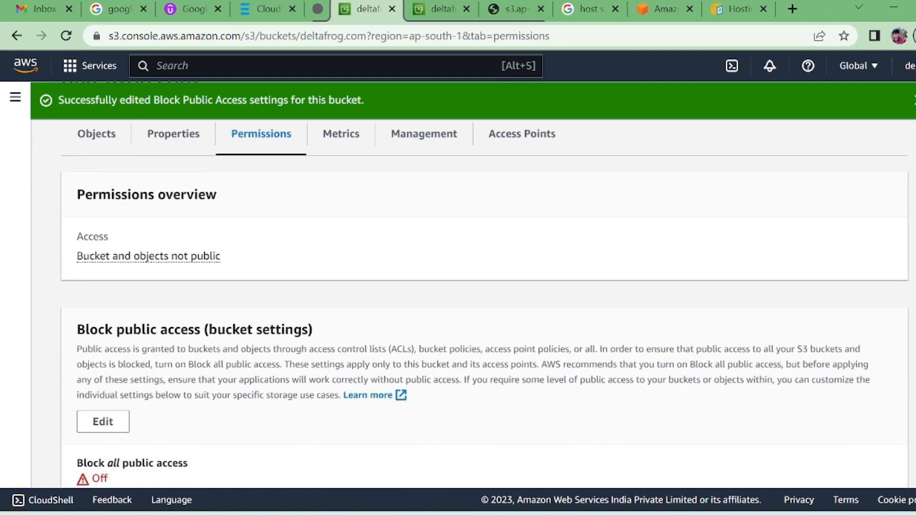
scroll(685, 385, "up", 3)
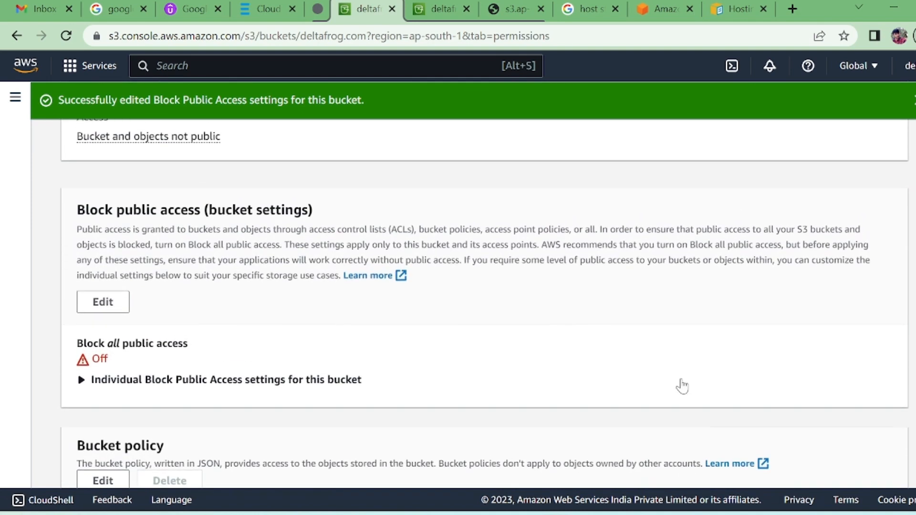
left_click(513, 11)
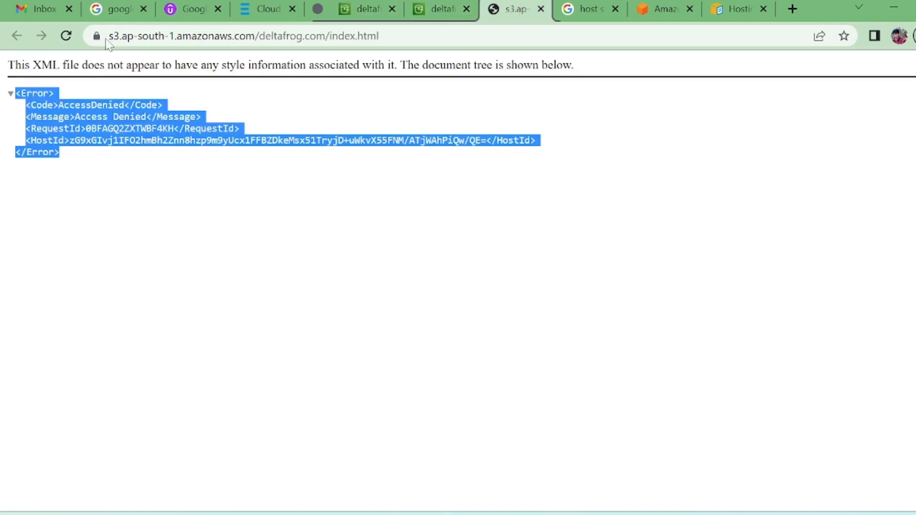
left_click(69, 36)
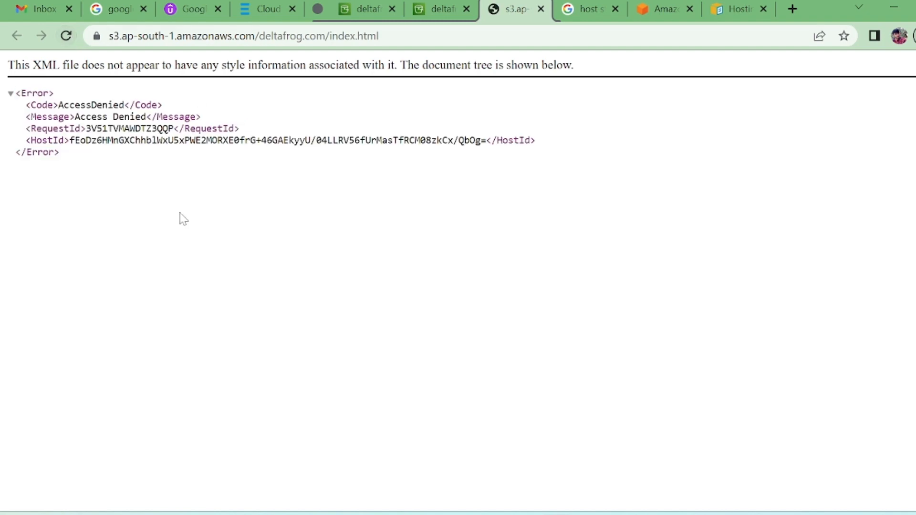
Return to the deltafrog.com bucket's permissions and examine its bucket policy section
left_click(368, 9)
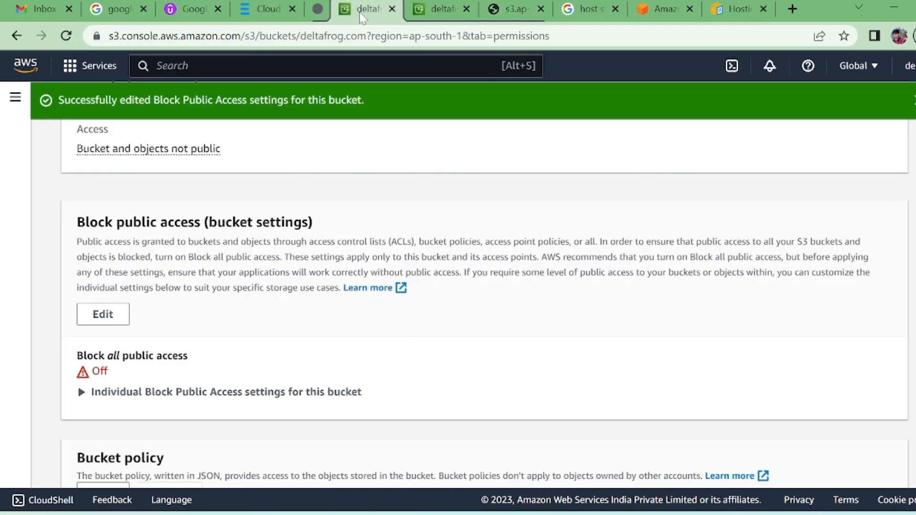
scroll(400, 346, "down", 3)
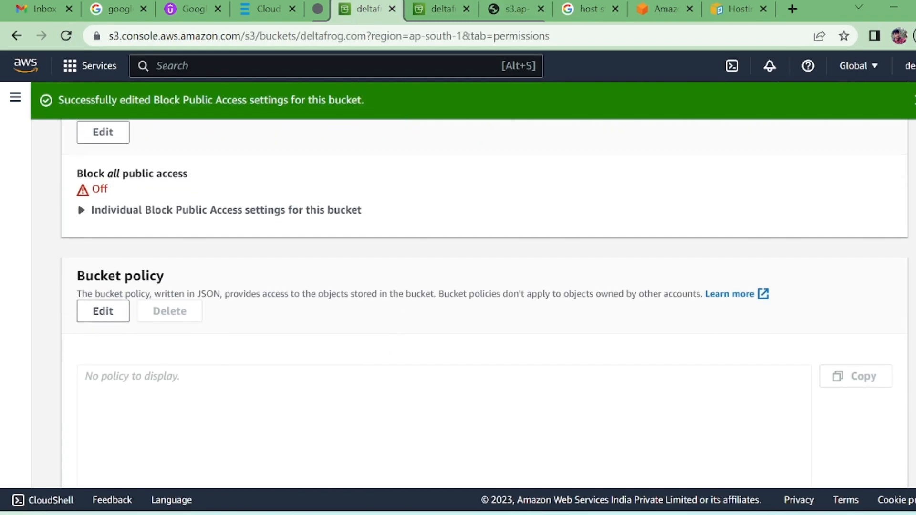
scroll(400, 346, "down", 2)
left_click(400, 346)
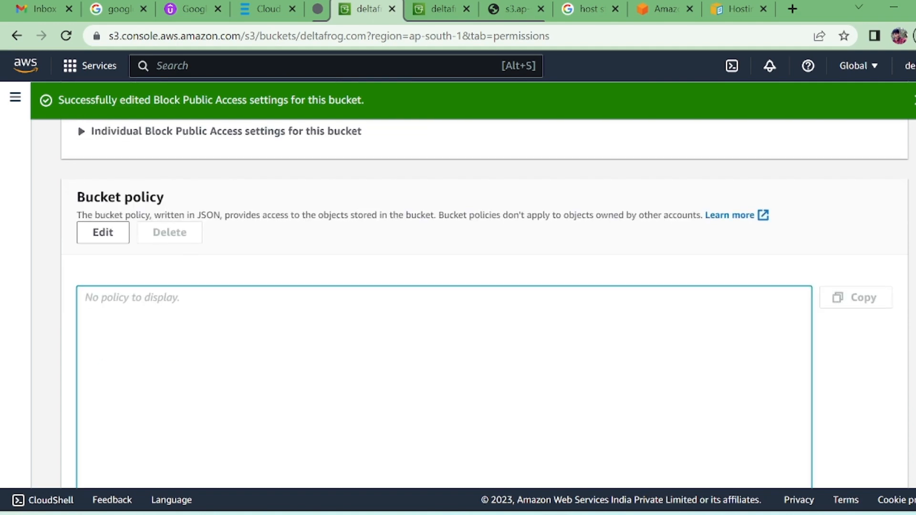
Switch to Notepad++, review the PublicReadGetObject policy in the new 303 file and copy the entire JSON
key("alt+Tab")
left_click(619, 60)
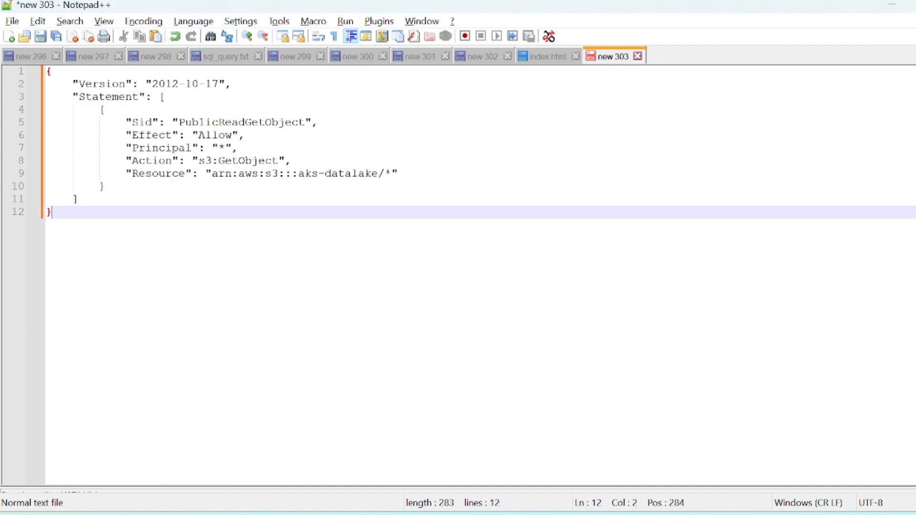
double_click(205, 123)
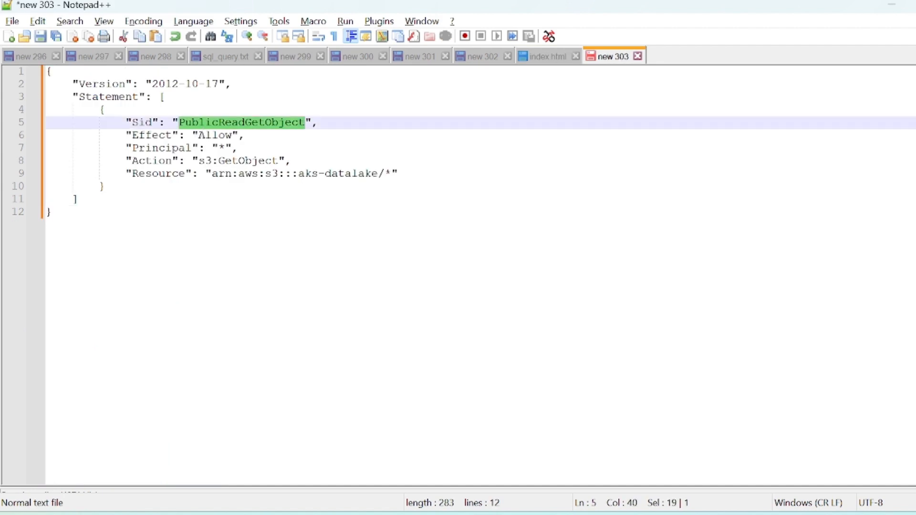
left_click_drag(198, 161, 379, 174)
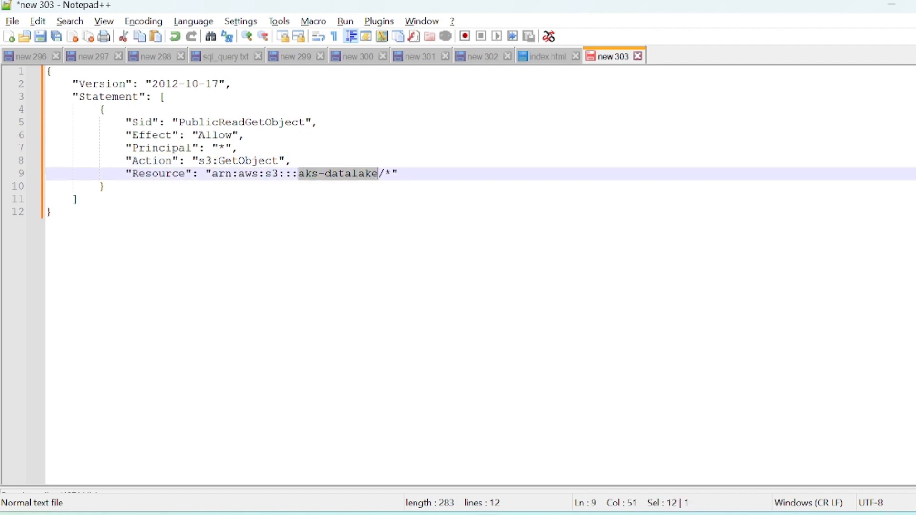
left_click_drag(218, 148, 271, 161)
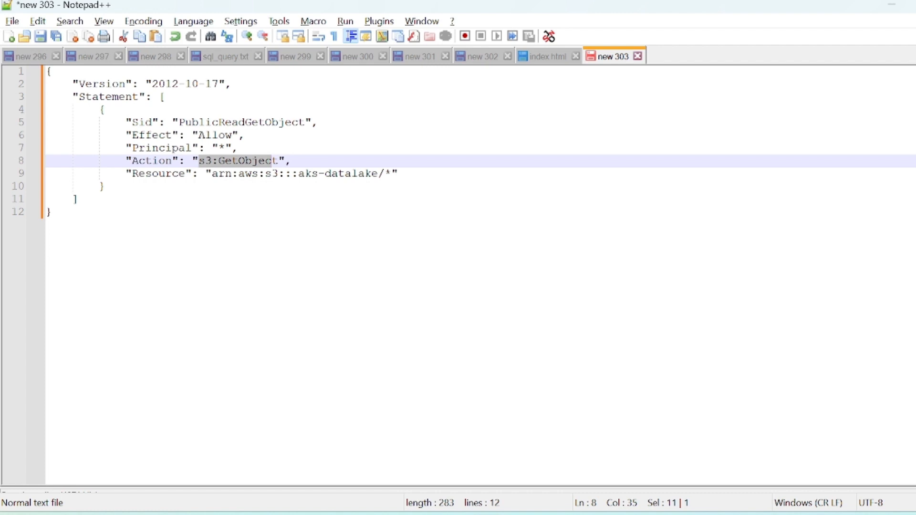
left_click_drag(53, 212, 39, 71)
key("ctrl+c")
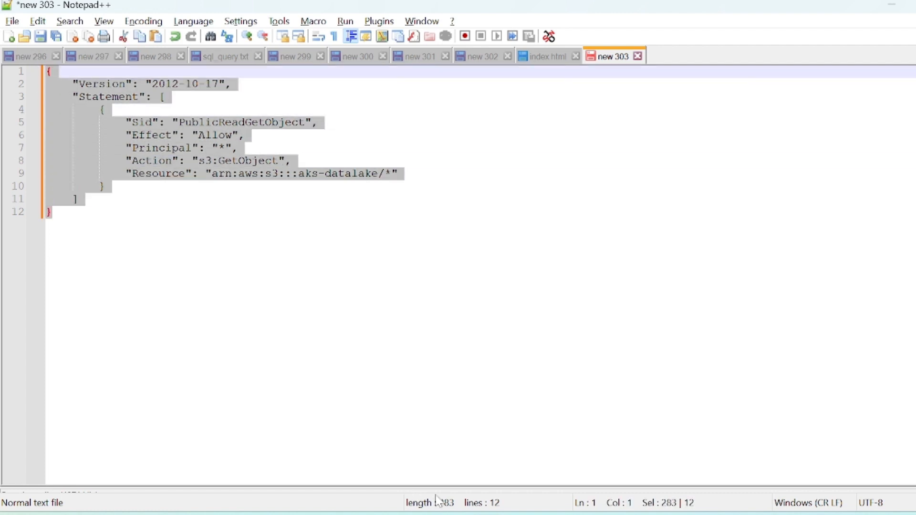
Return to the S3 console in the browser, open the bucket policy for editing and paste the copied JSON into it
key("alt+Tab")
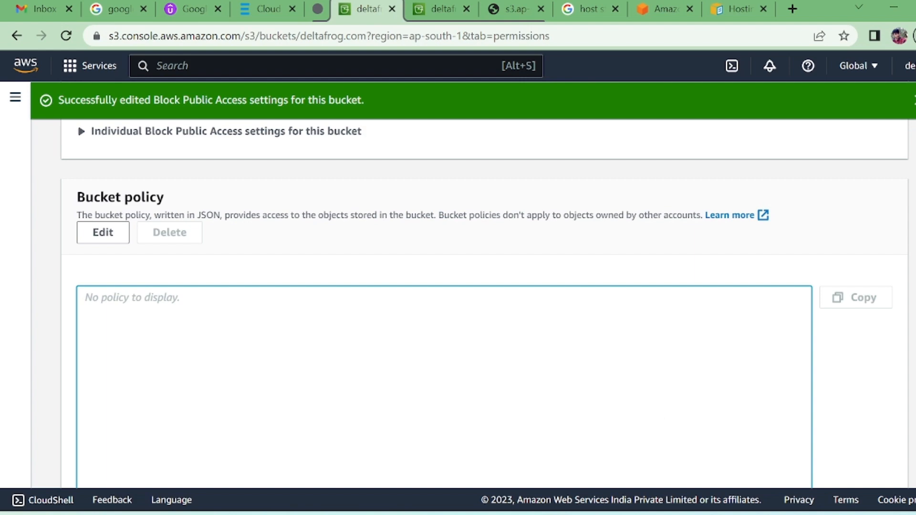
left_click(103, 234)
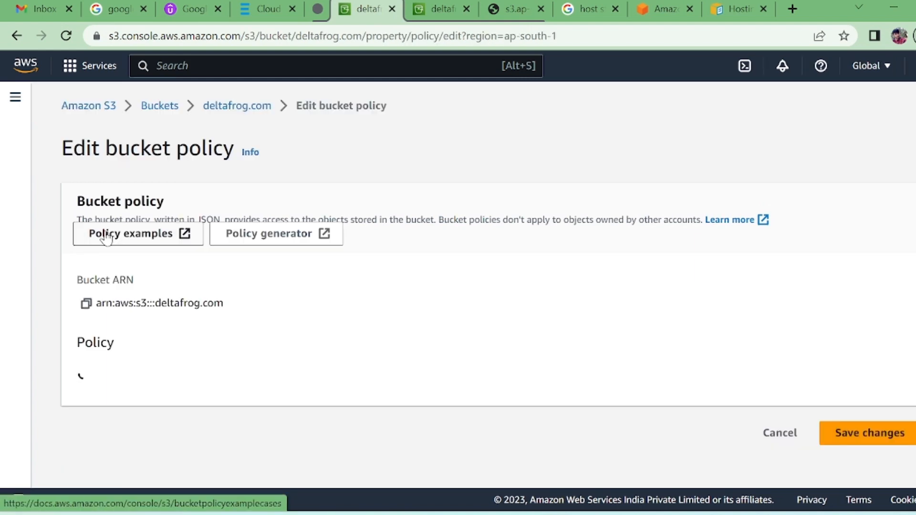
key("ctrl+v")
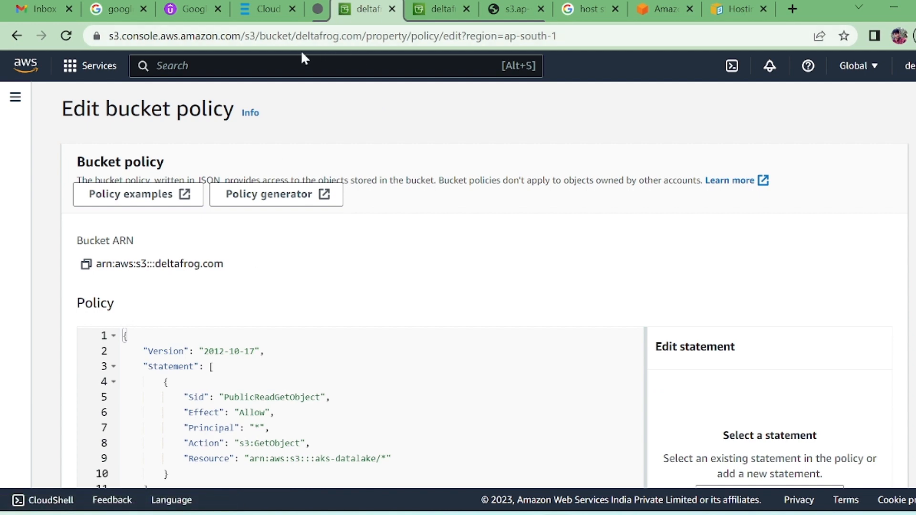
Replace aks-datalake in the policy's Resource ARN with the bucket name deltafrog.com, copied from the page URL, and save the policy
left_click_drag(296, 36, 361, 39)
key("ctrl+c")
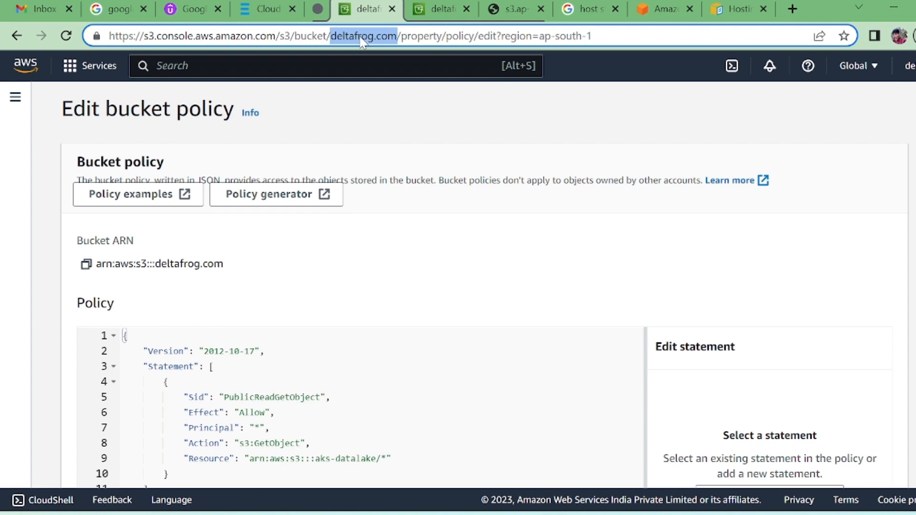
scroll(423, 235, "down", 2)
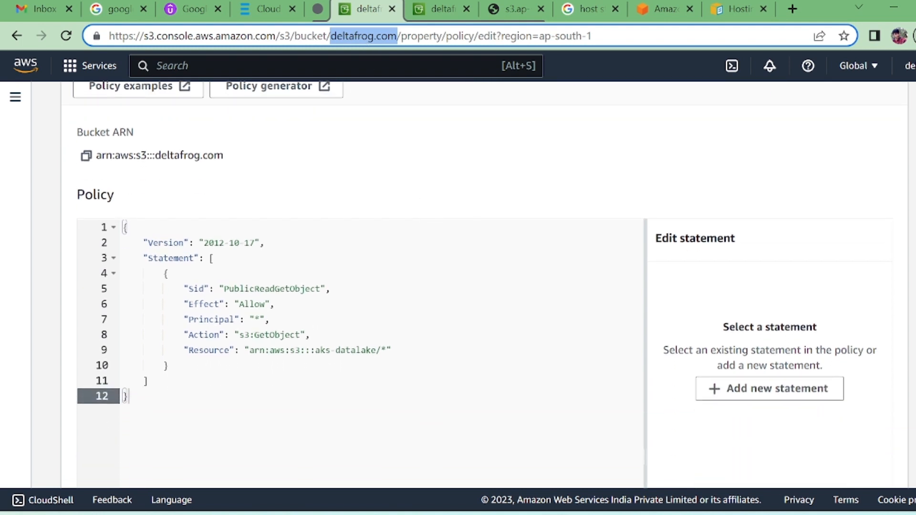
left_click_drag(316, 351, 378, 351)
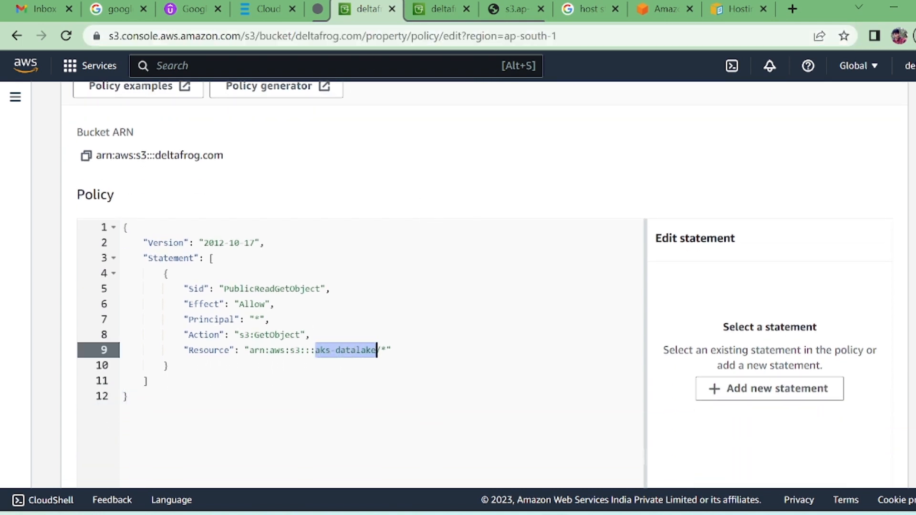
key("ctrl+v")
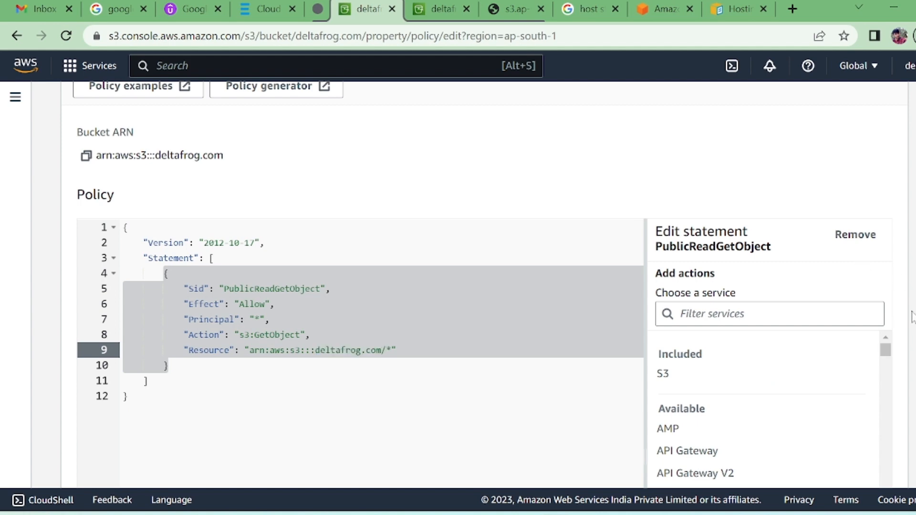
scroll(912, 318, "down", 7)
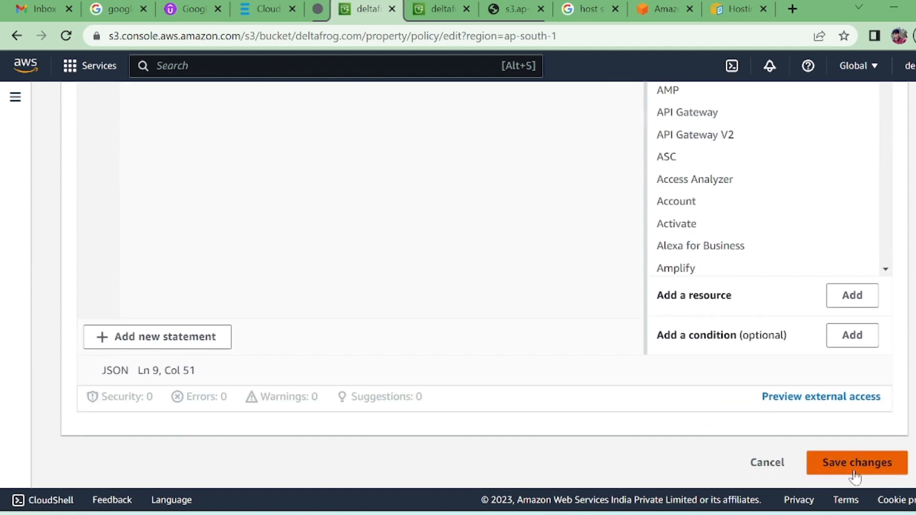
left_click(854, 472)
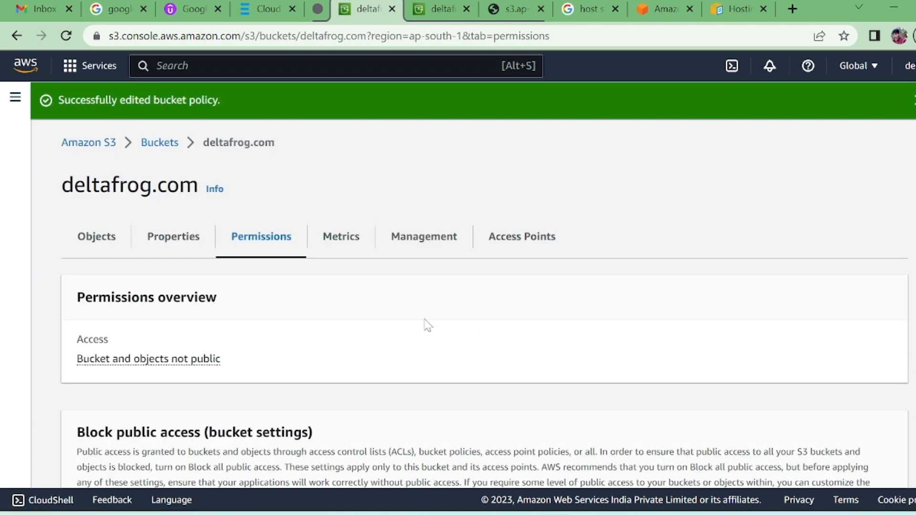
Reload the index.html object URL to test public access to the website
left_click(509, 16)
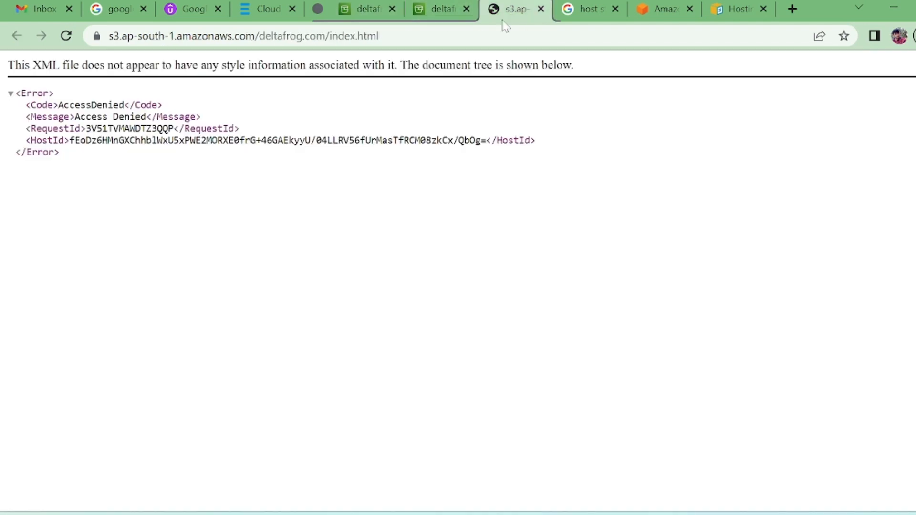
left_click(66, 36)
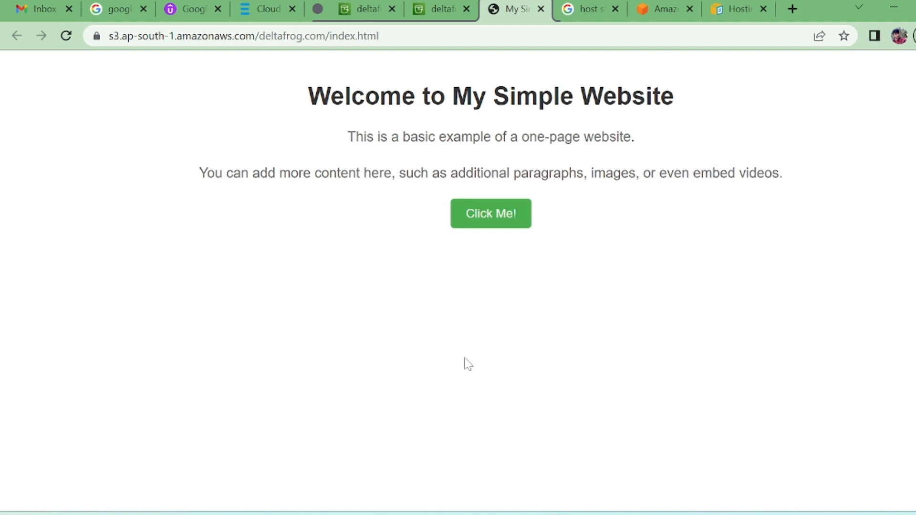
Examine the AWS user guide page on hosting a static website using Amazon S3, down to its list of topics
left_click(729, 19)
left_click(486, 35)
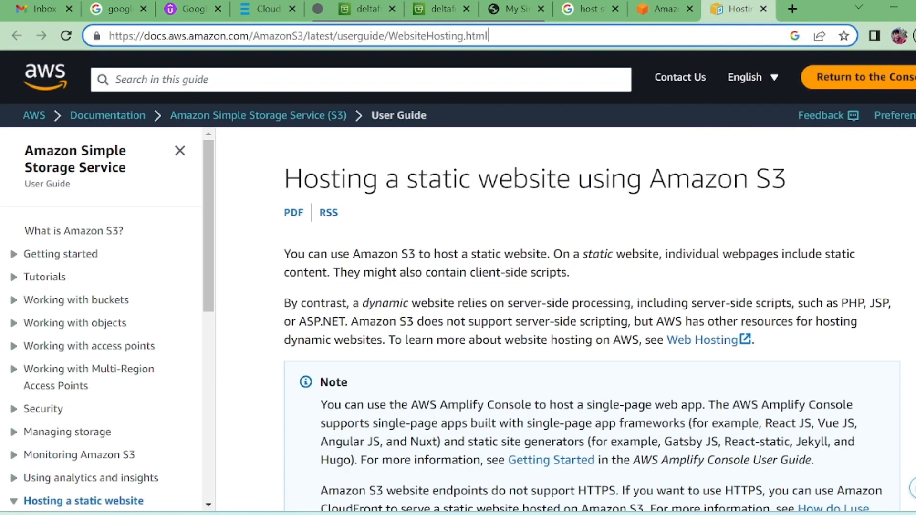
scroll(493, 378, "down", 9)
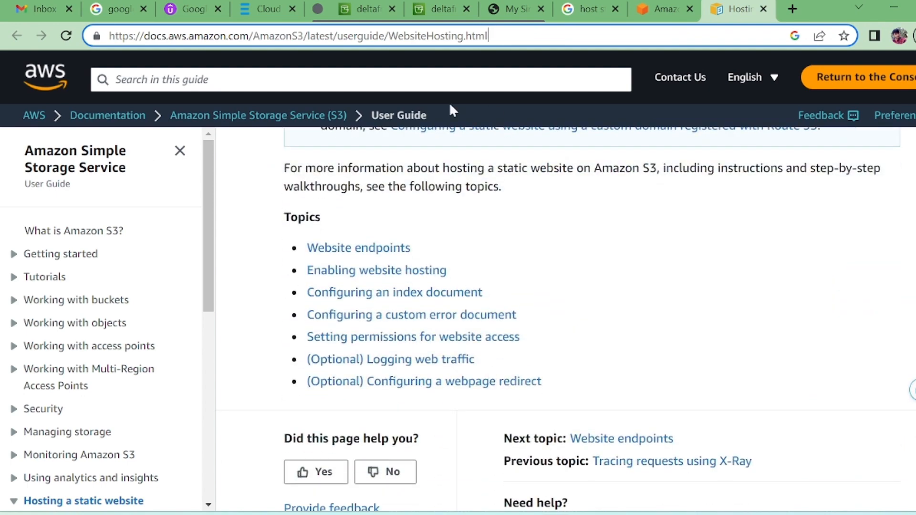